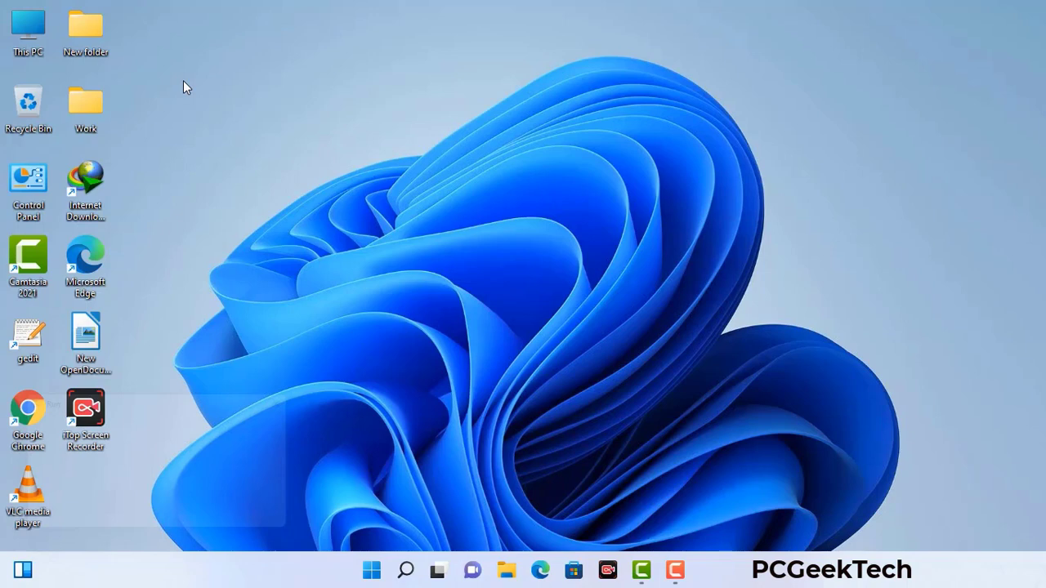
- Bring up the Run dialog with msconfig entered in its Open field
key("super+r")
left_click_drag(179, 398, 460, 129)
left_click(415, 205)
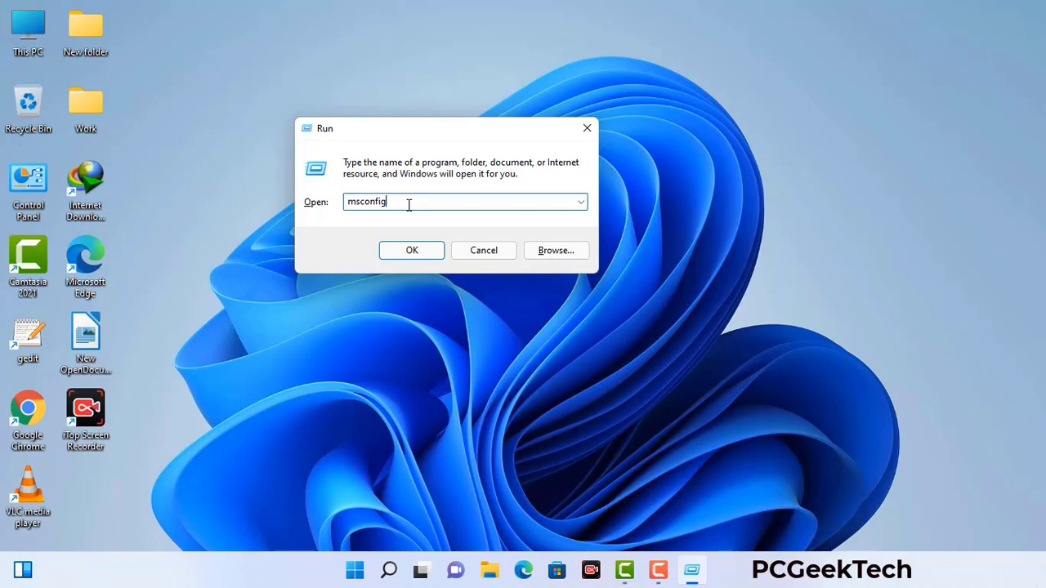
- Launch msconfig and enable Safe boot with the Network option on the Boot tab, applying it
left_click(406, 251)
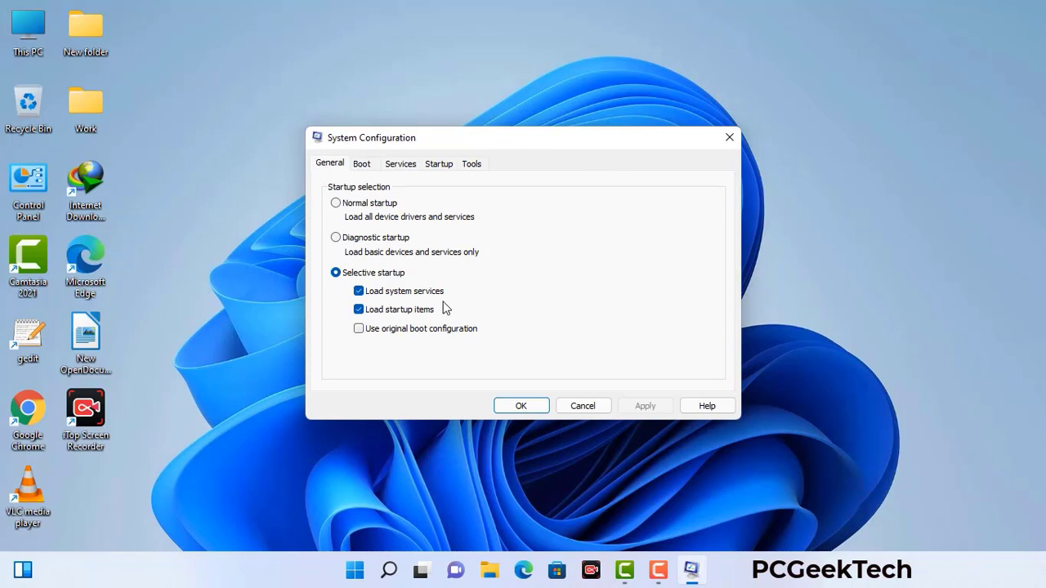
left_click(362, 164)
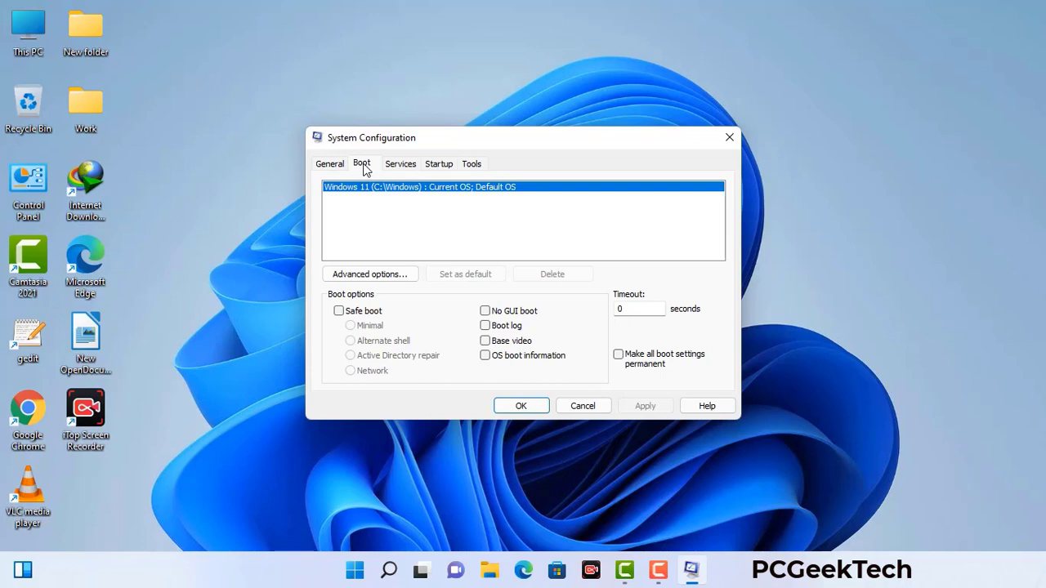
left_click(338, 312)
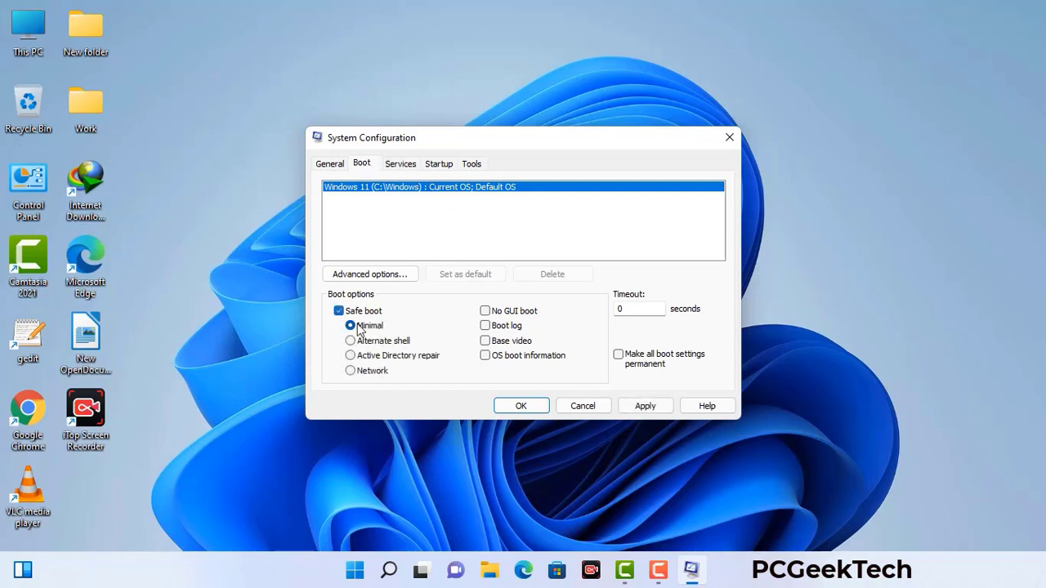
left_click(372, 372)
left_click(645, 408)
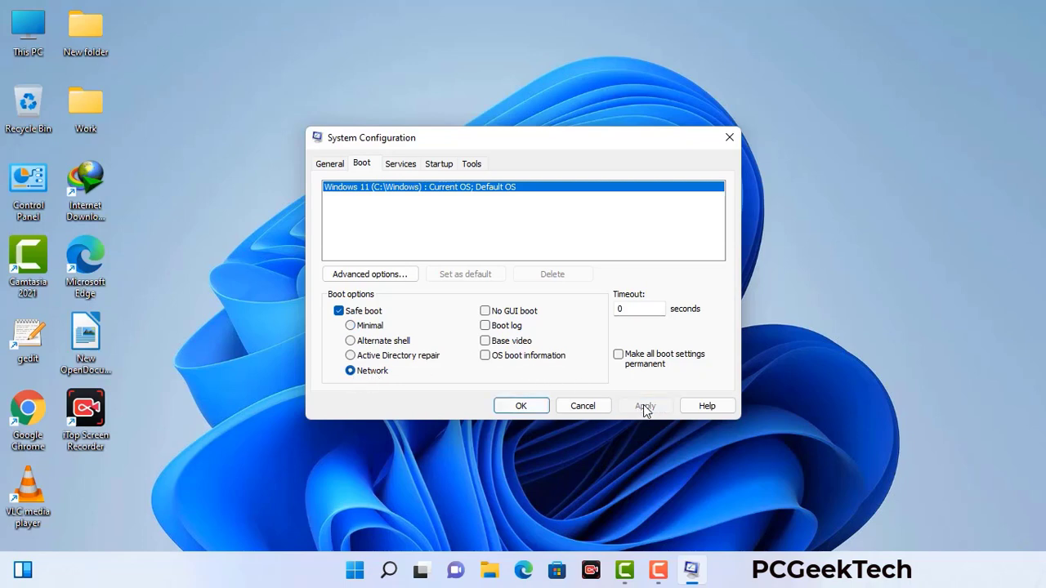
left_click(520, 406)
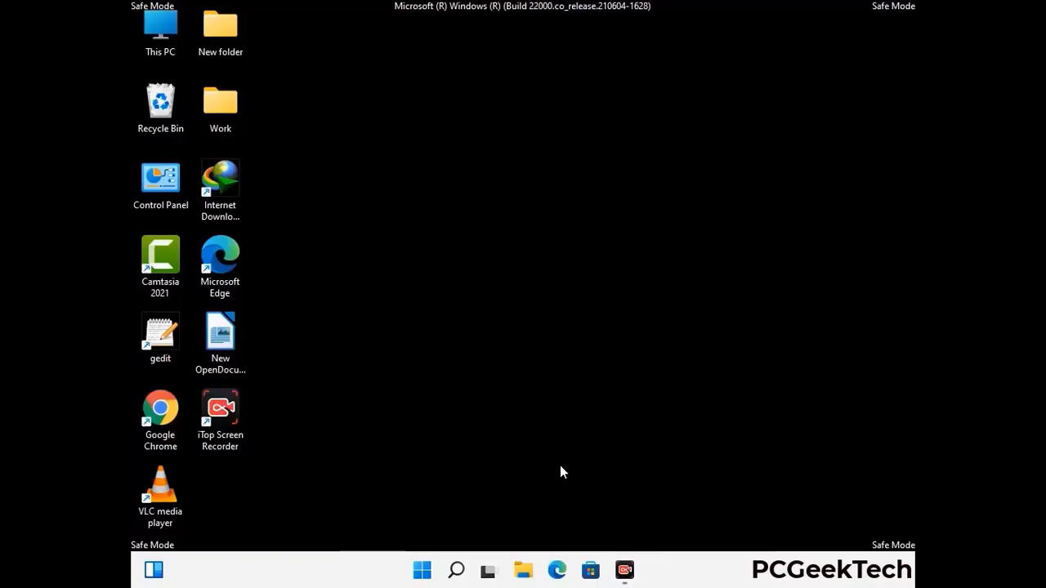
- Turn on 'Show hidden files, folders, and drives' in File Explorer Options, then close Control Panel
double_click(161, 193)
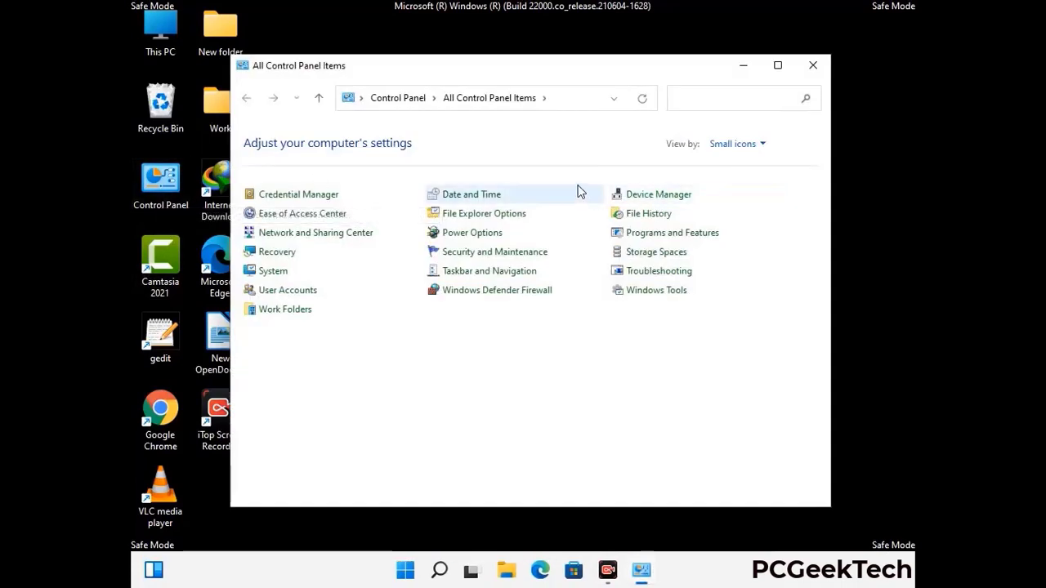
left_click(505, 220)
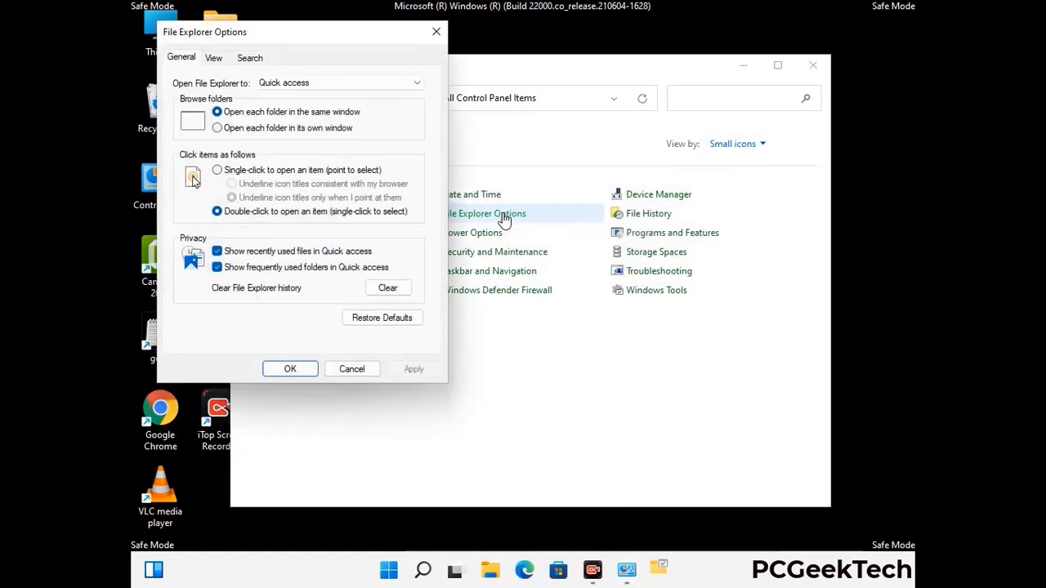
left_click(217, 58)
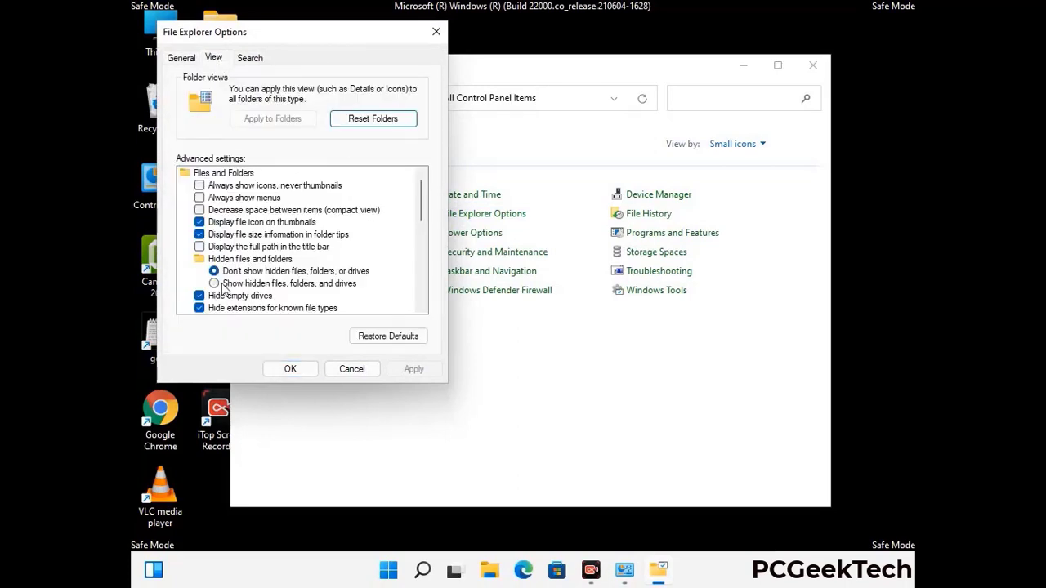
left_click(214, 284)
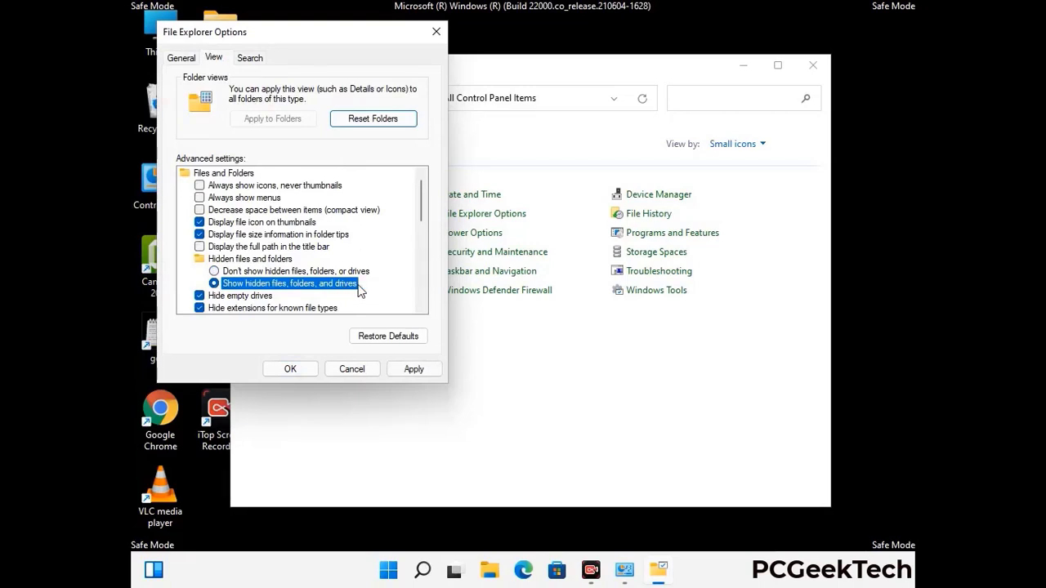
left_click(413, 370)
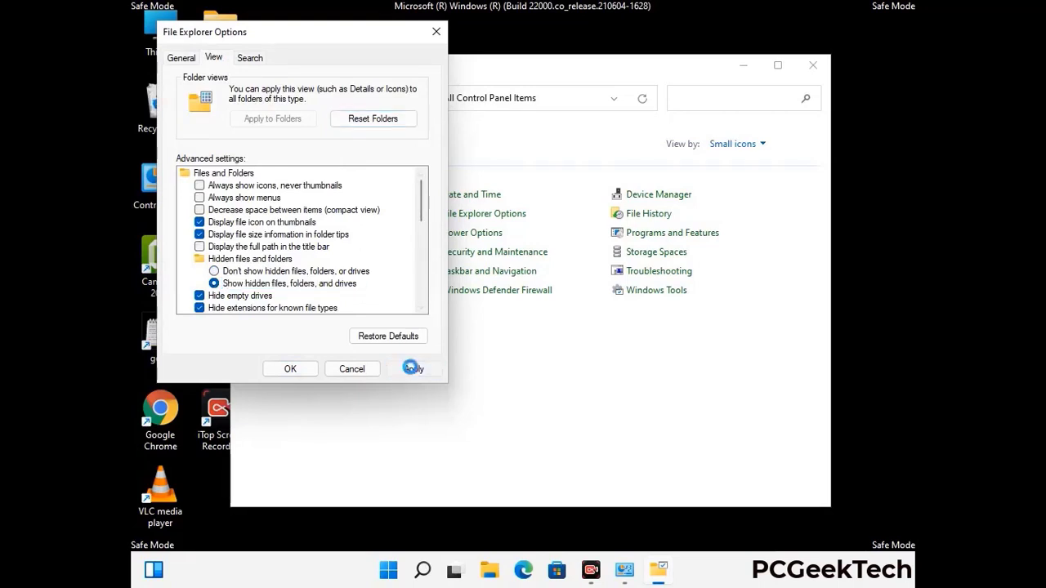
left_click(278, 372)
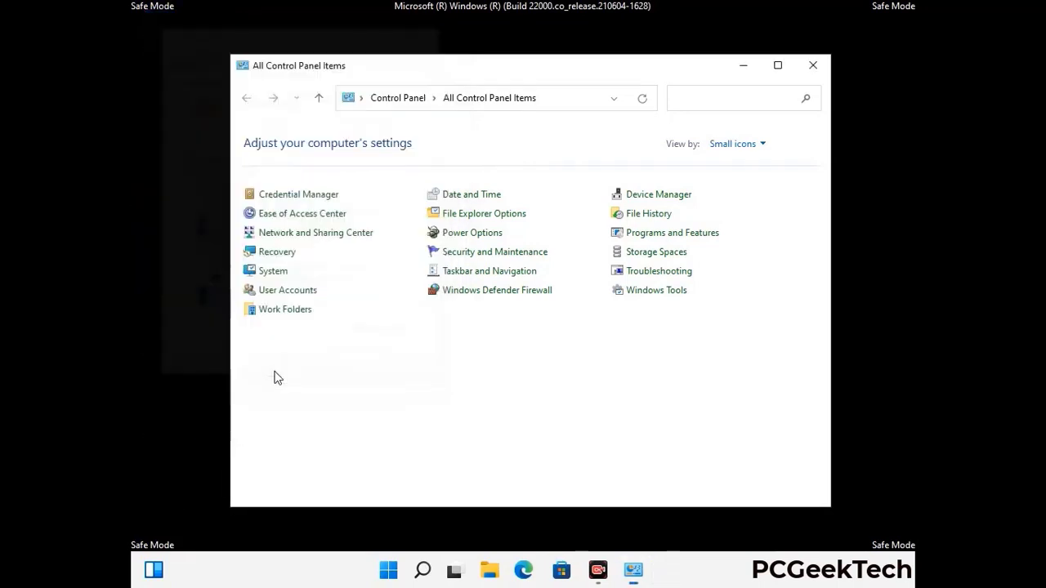
left_click(813, 65)
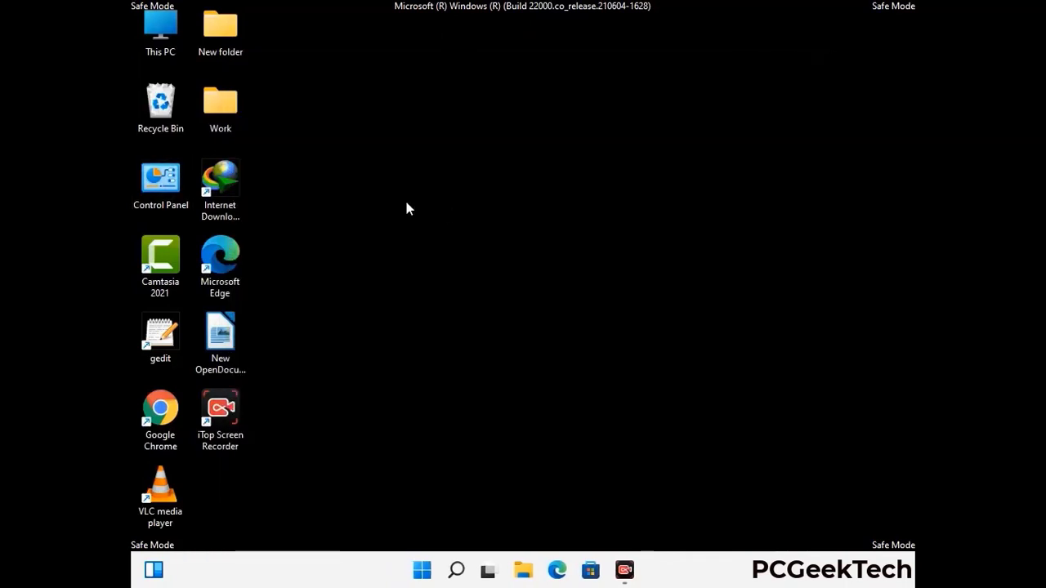
- Browse to the C:\Windows\System32\drivers\etc folder
double_click(155, 51)
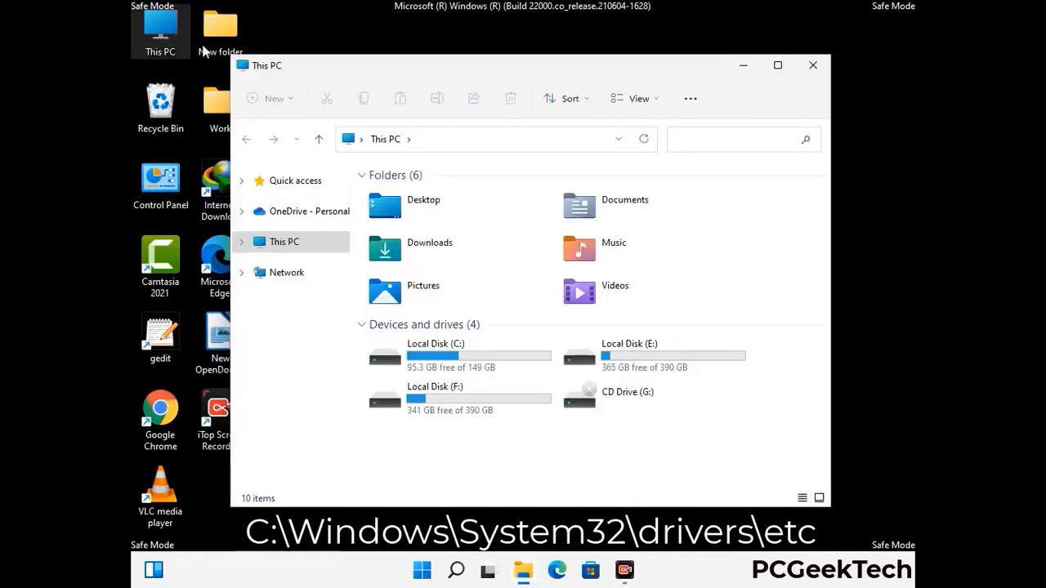
double_click(459, 358)
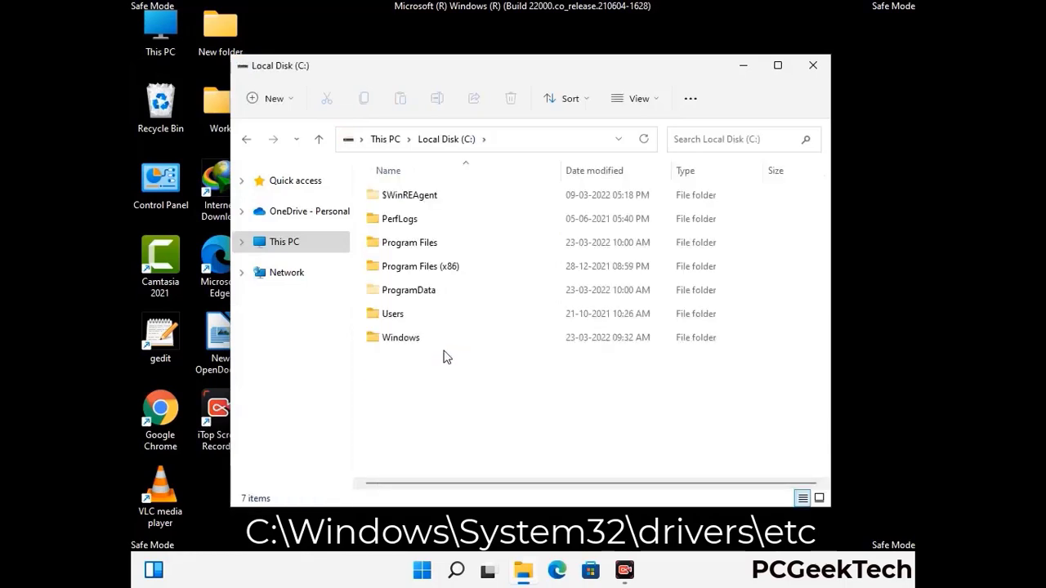
left_click(392, 340)
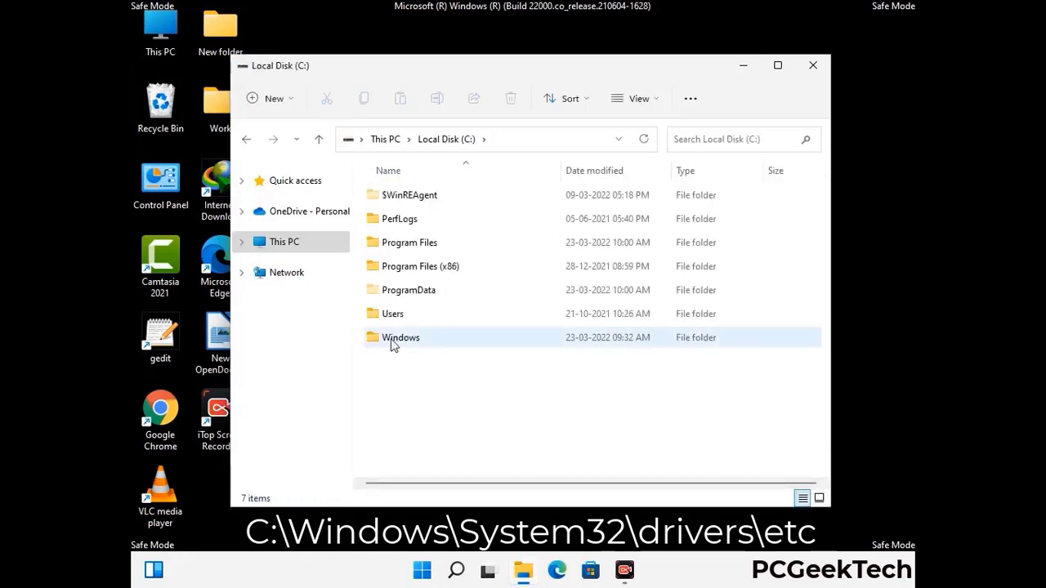
double_click(392, 343)
scroll(527, 347, "down", 5)
scroll(518, 353, "down", 12)
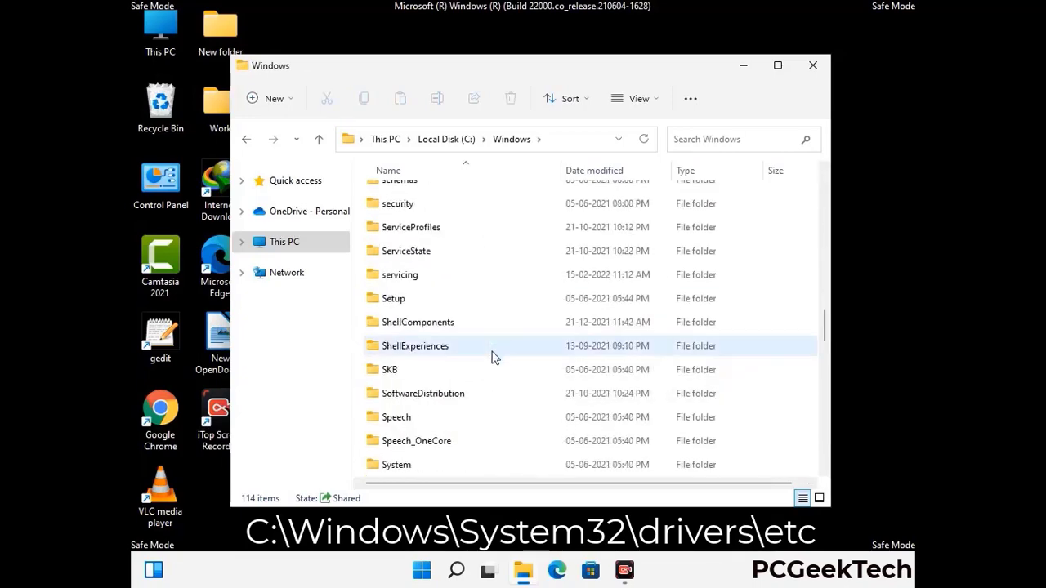
scroll(493, 358, "down", 2)
double_click(400, 346)
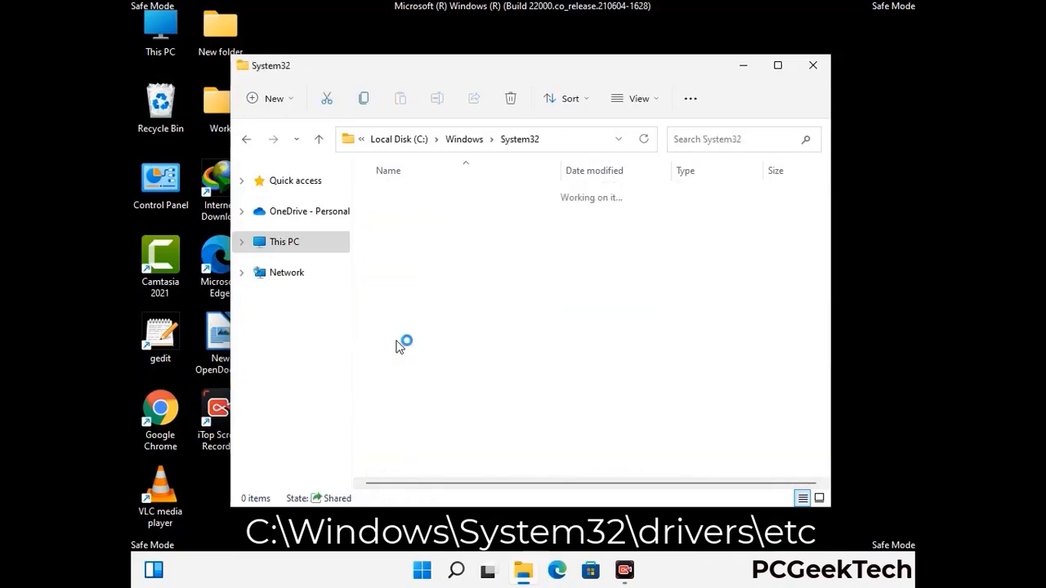
scroll(450, 356, "down", 5)
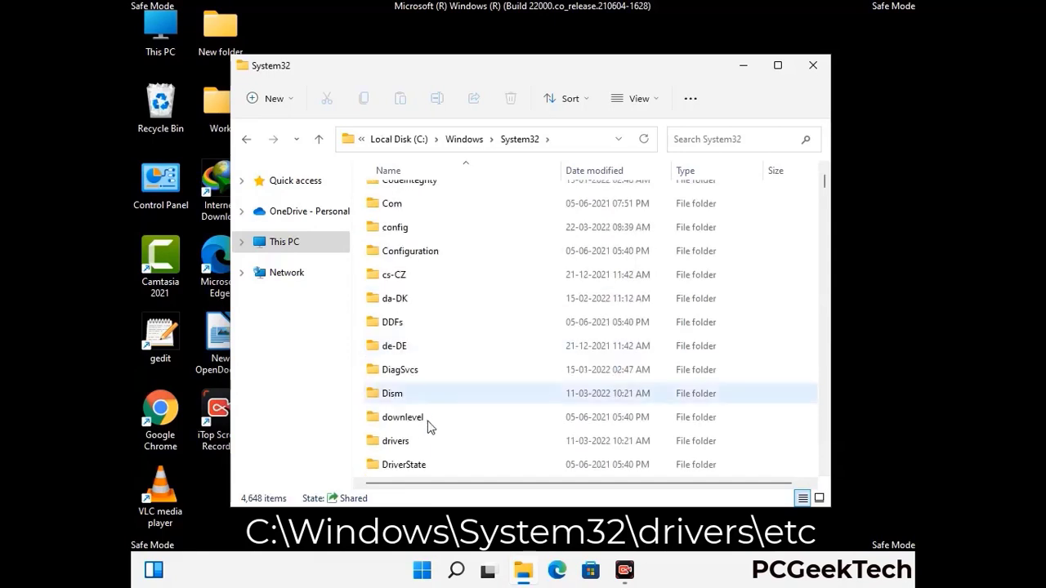
double_click(401, 444)
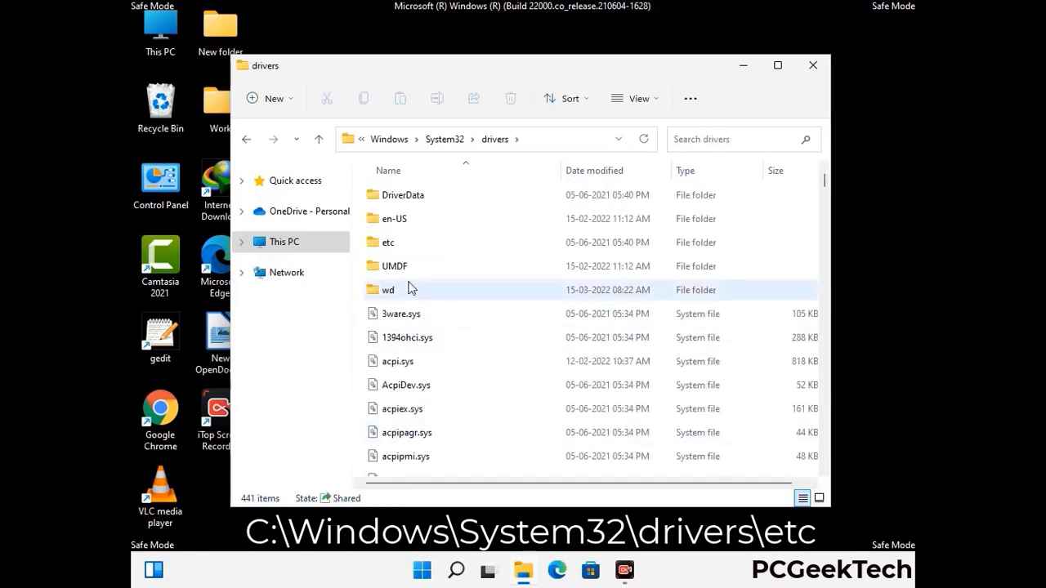
double_click(388, 242)
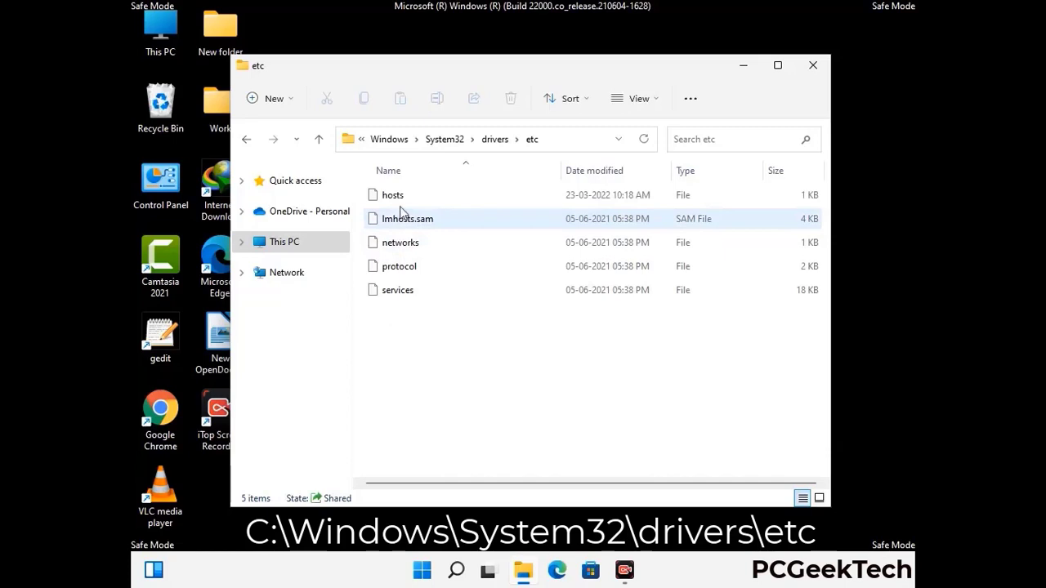
- Open the hosts file with Notepad
left_click(399, 199)
double_click(400, 206)
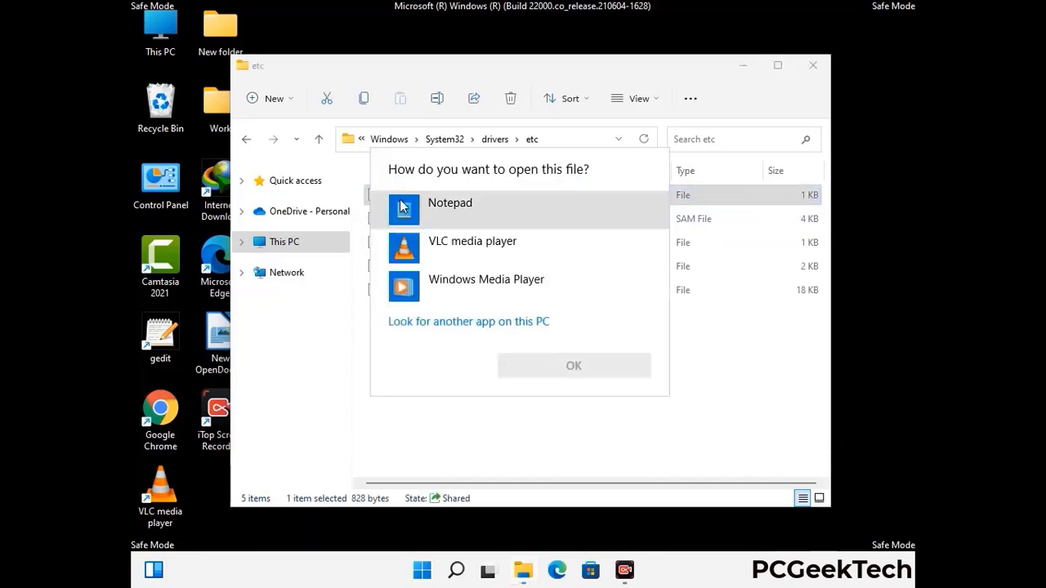
left_click(472, 209)
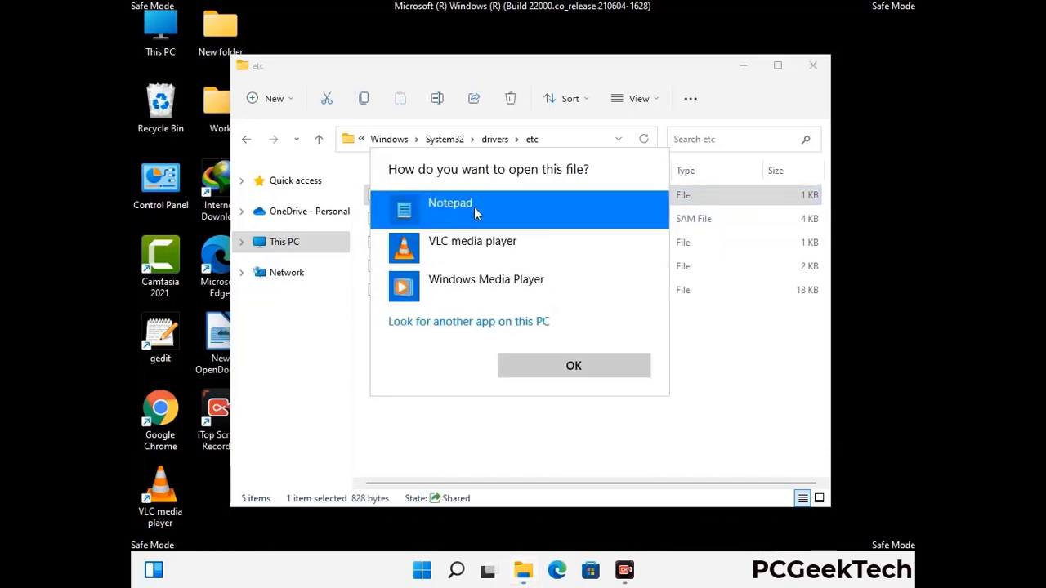
left_click(576, 367)
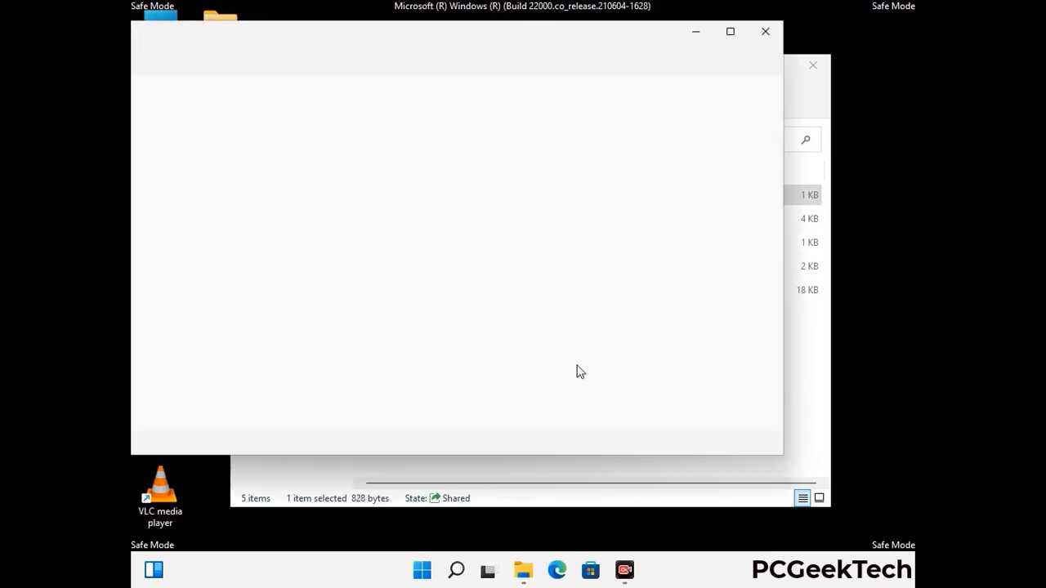
- Add an empty line after the ::1 localhost entry and save the hosts file
left_click_drag(397, 48, 547, 46)
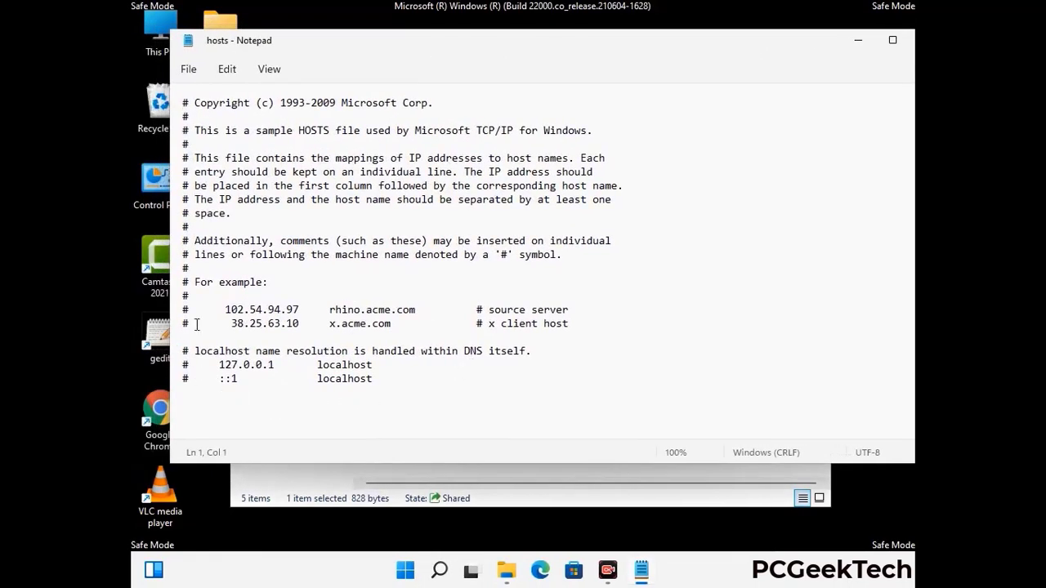
left_click(391, 384)
key("Return")
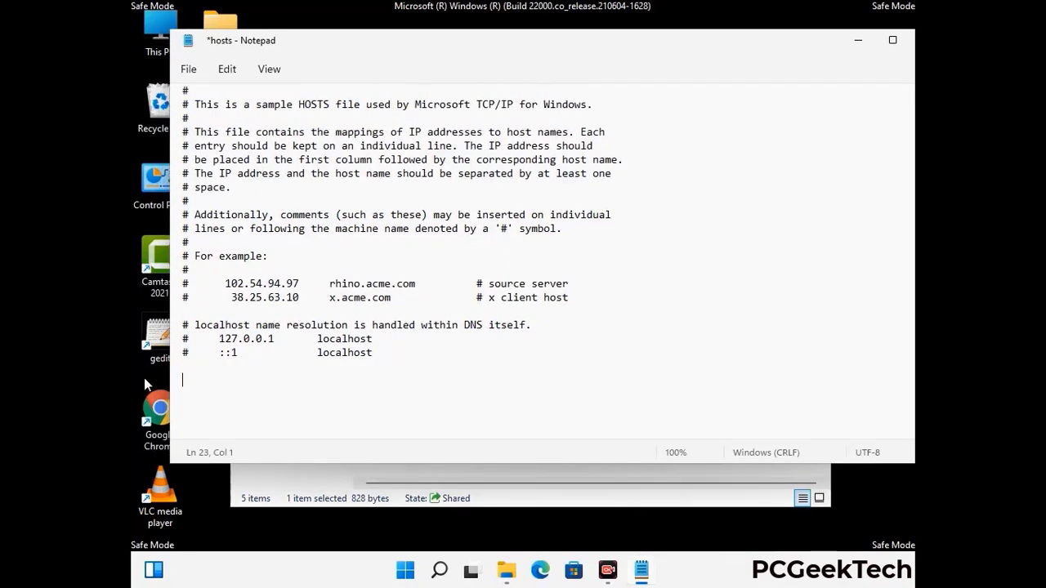
left_click(189, 70)
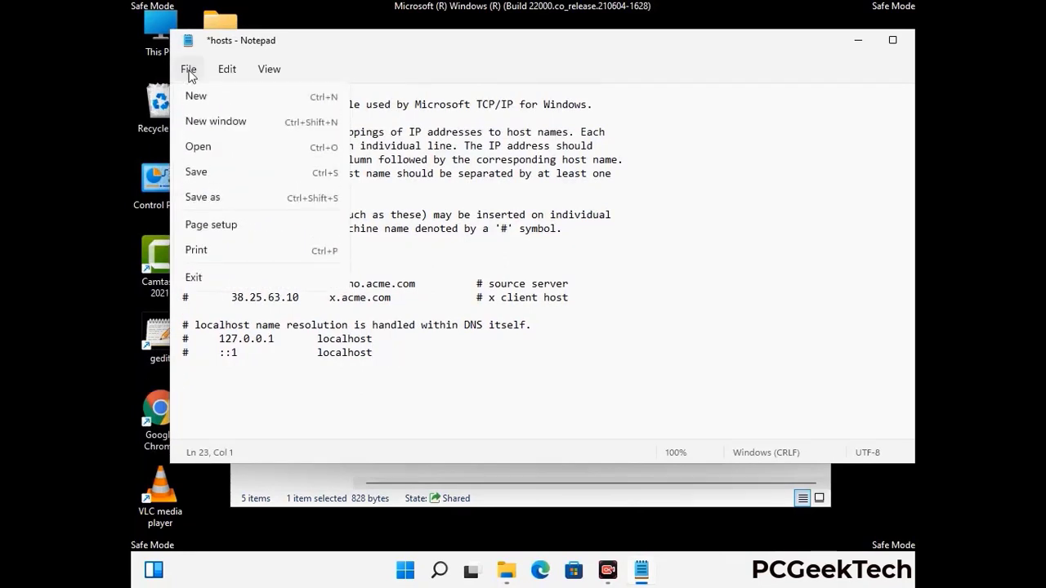
left_click(196, 173)
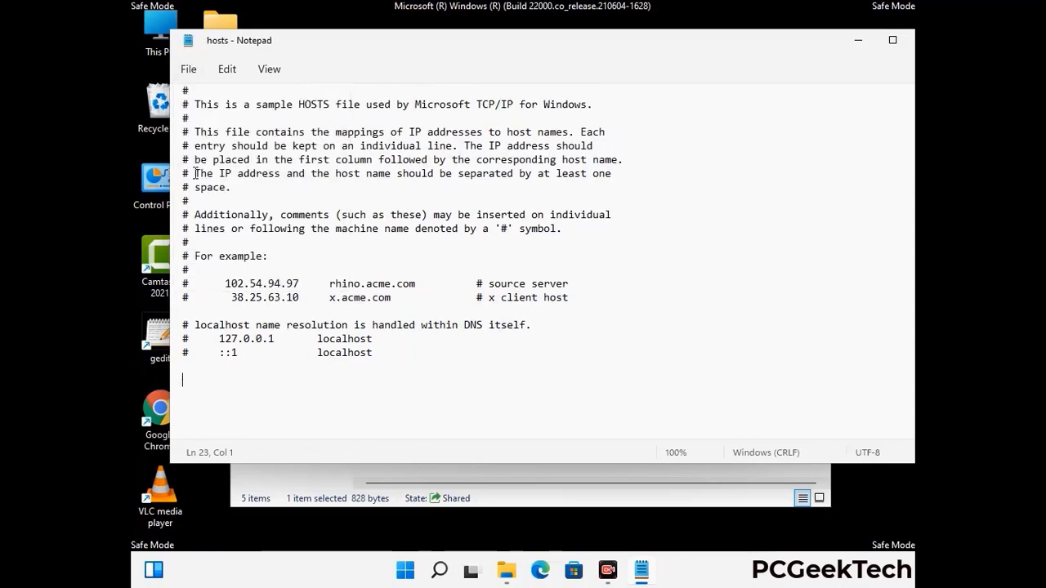
- Close Notepad and the etc folder window
left_click_drag(788, 47, 672, 47)
left_click(807, 47)
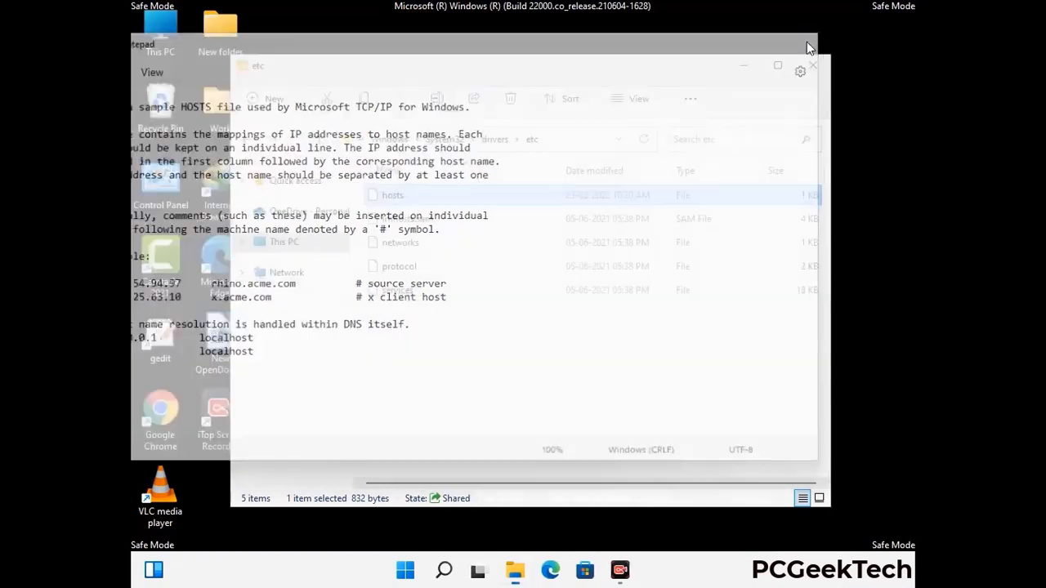
left_click(814, 63)
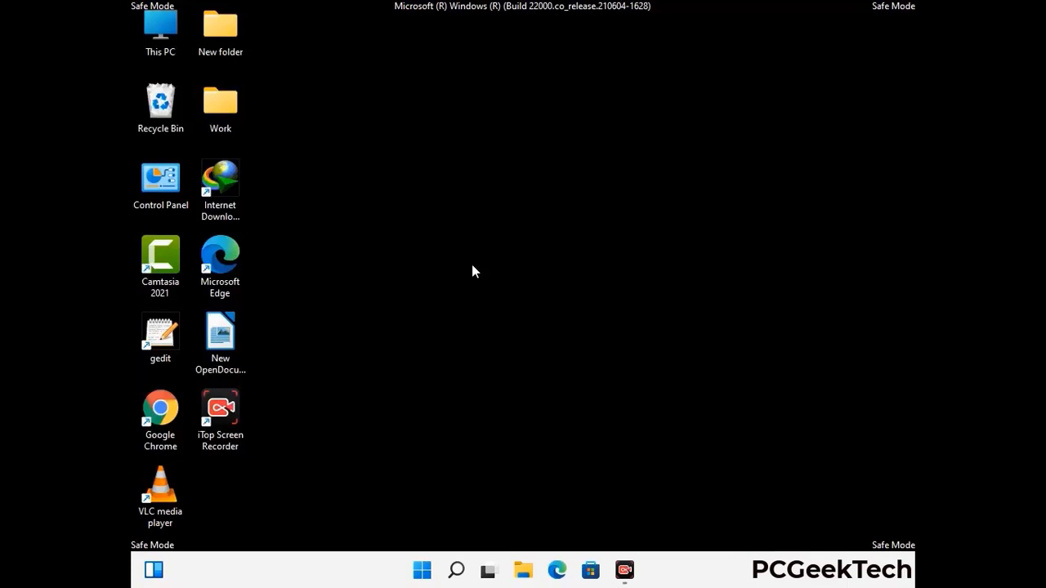
- Run %appdata% from the Run dialog to open the AppData\Roaming folder
key("super+r")
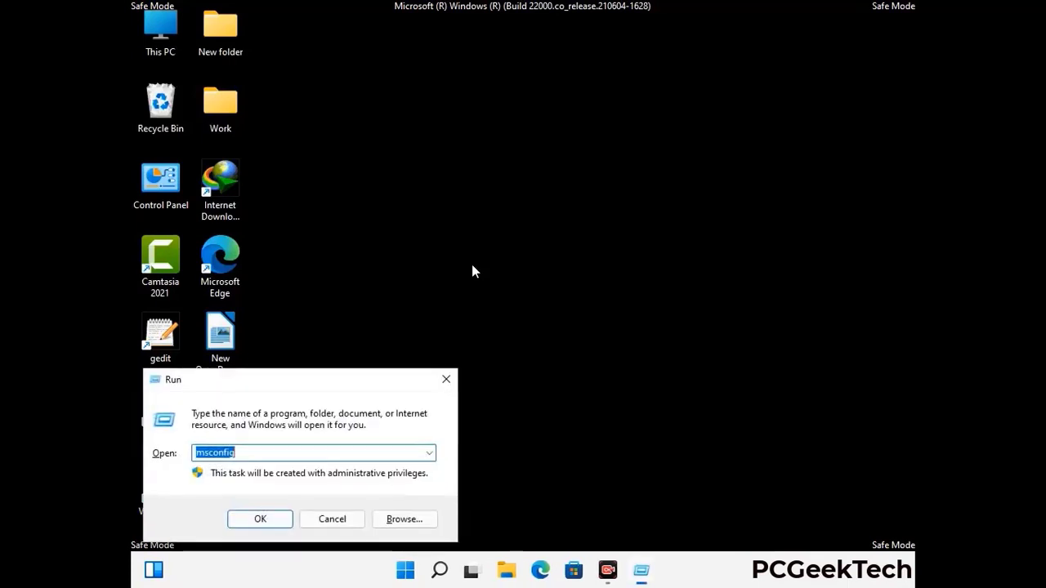
left_click_drag(300, 378, 486, 163)
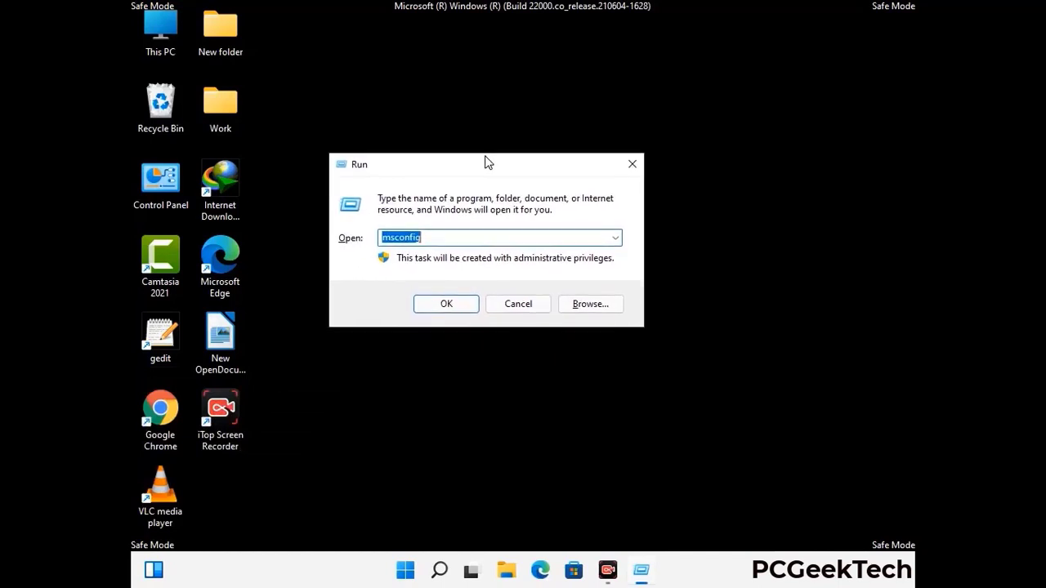
type("%")
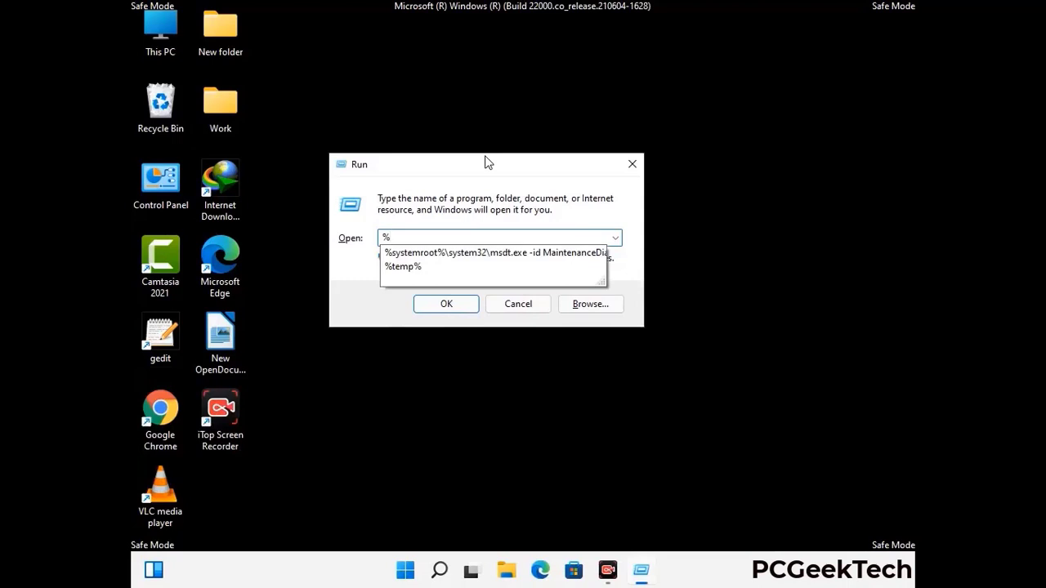
type("appdata%")
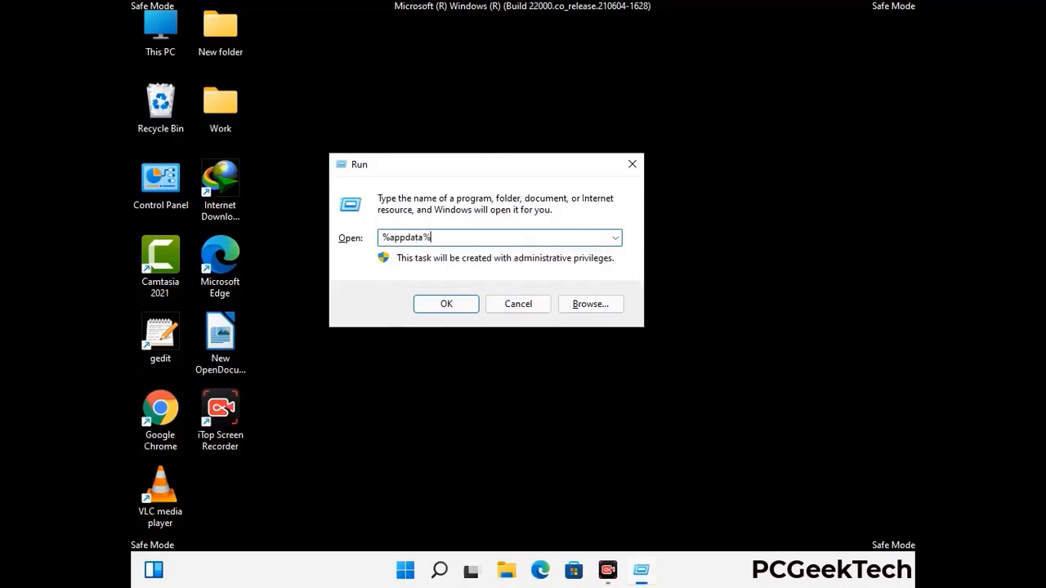
key("Return")
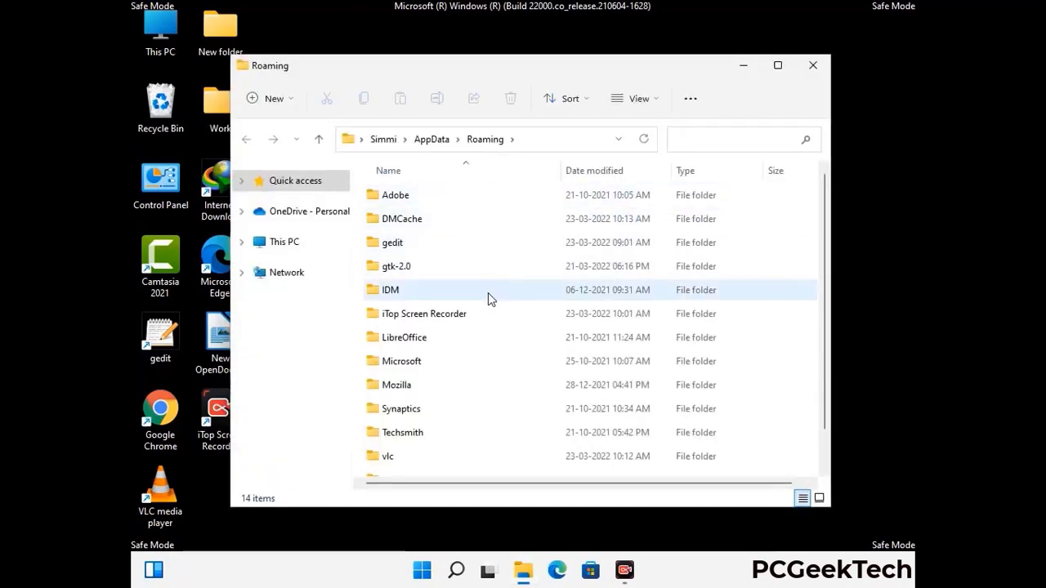
- Delete the Zoom folder from AppData\Roaming and close the window
scroll(486, 314, "down", 2)
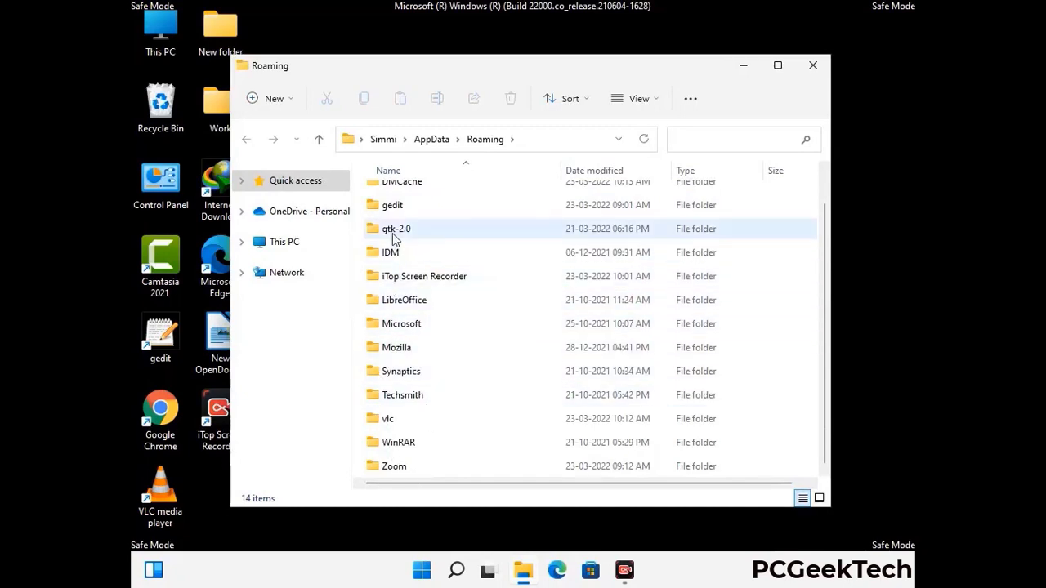
scroll(393, 246, "up", 2)
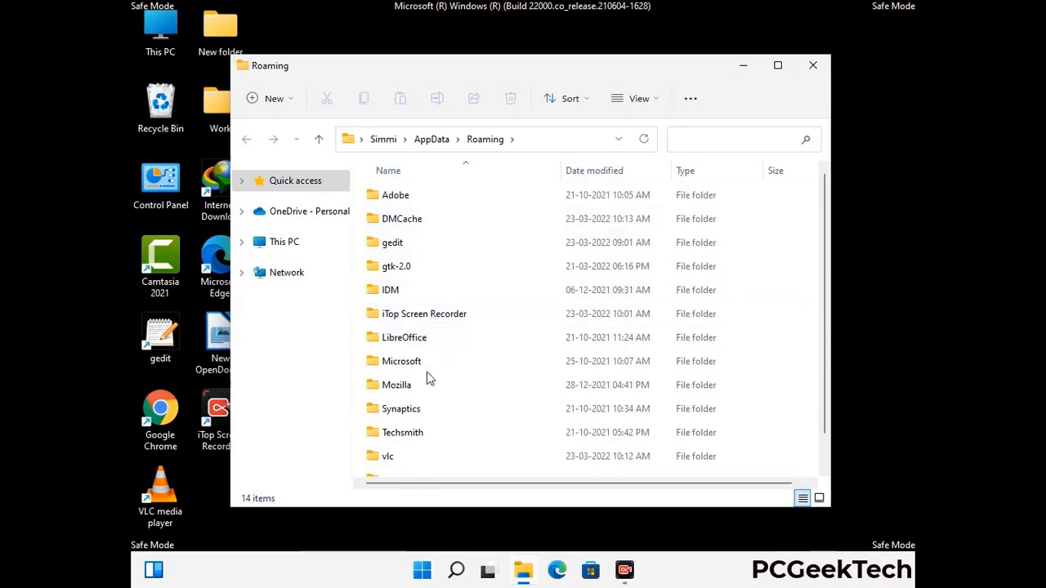
scroll(429, 381, "down", 2)
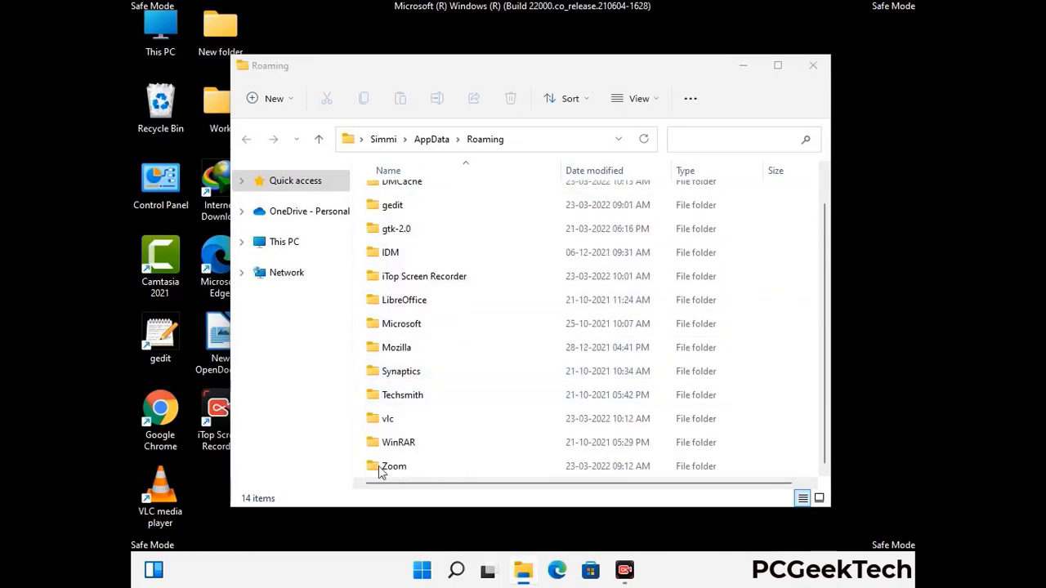
left_click(585, 463)
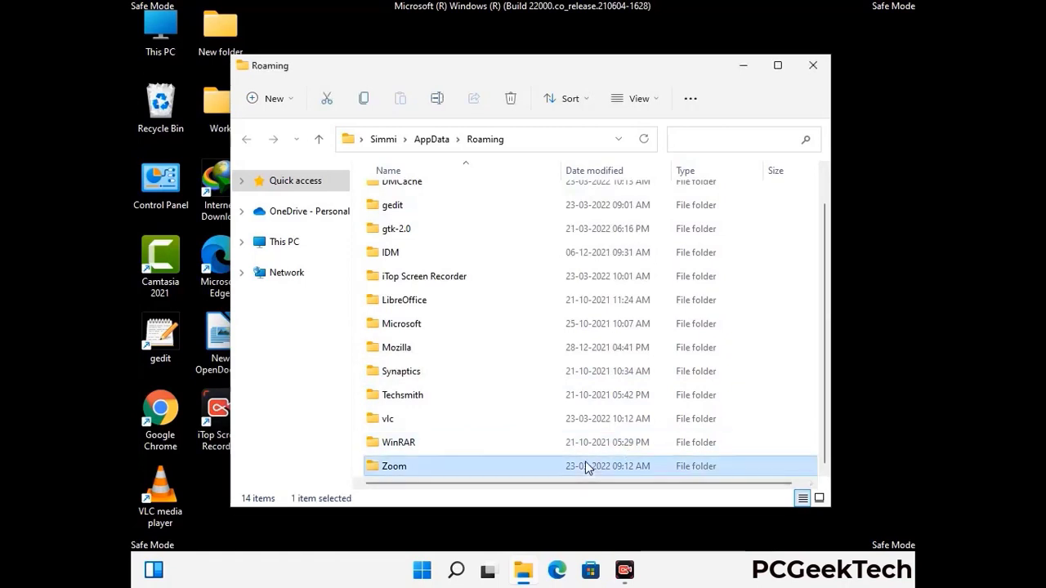
left_click(511, 99)
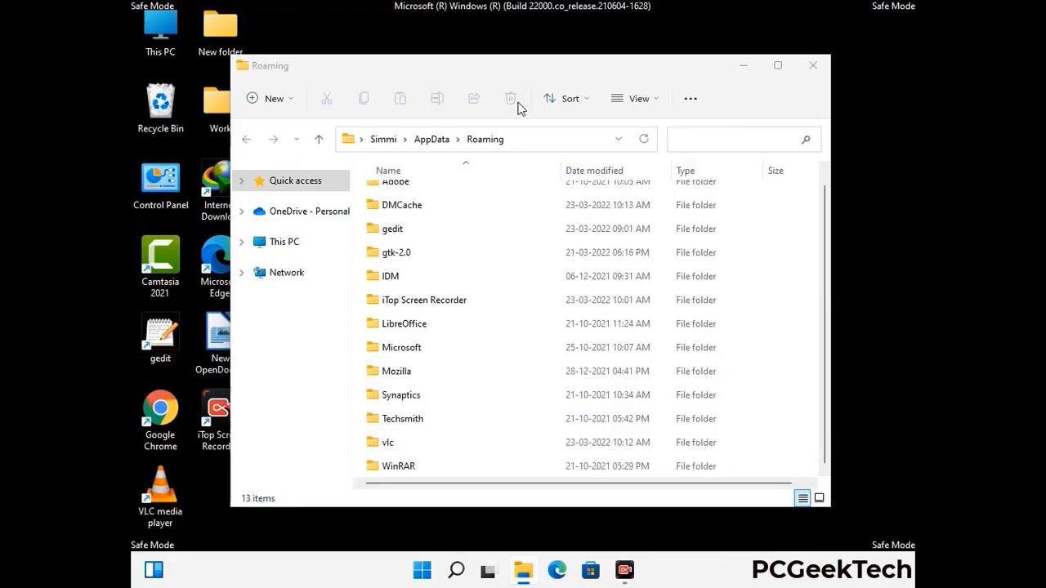
left_click(812, 70)
left_click(812, 69)
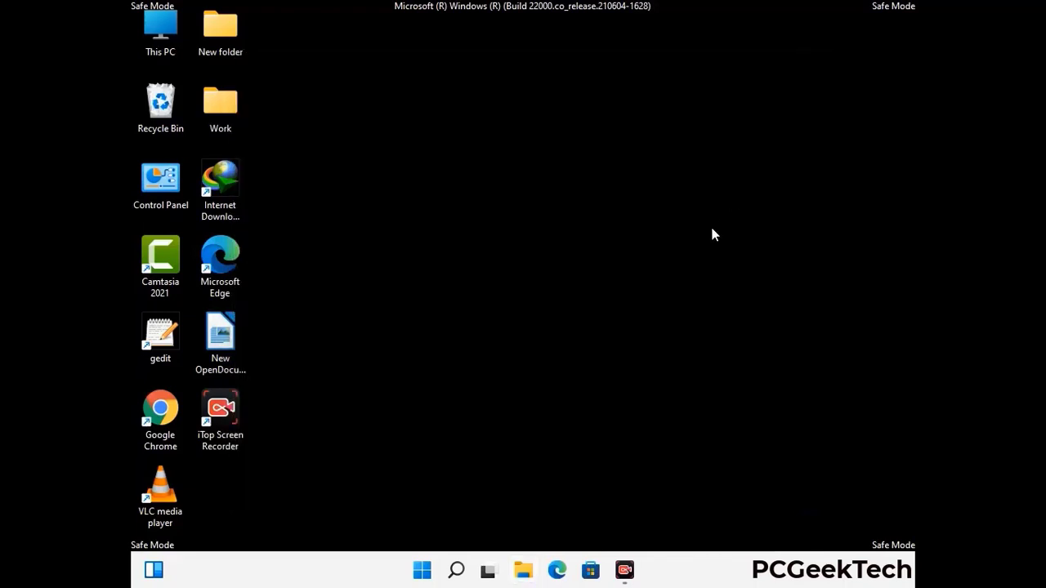
- Run %LocalAppData% to open the AppData\Local folder
key("super+r")
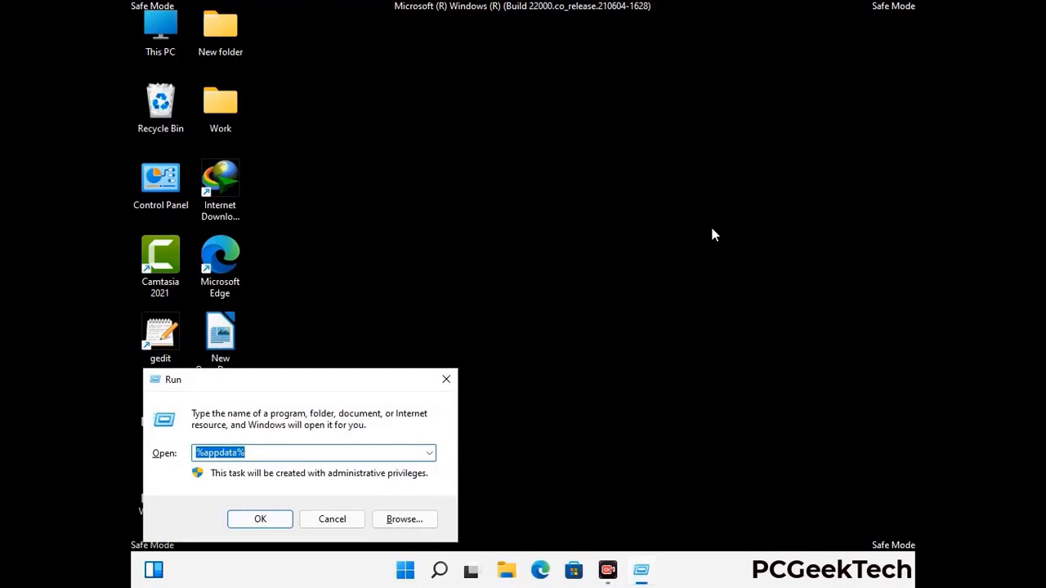
left_click_drag(327, 389, 548, 206)
type("%Local")
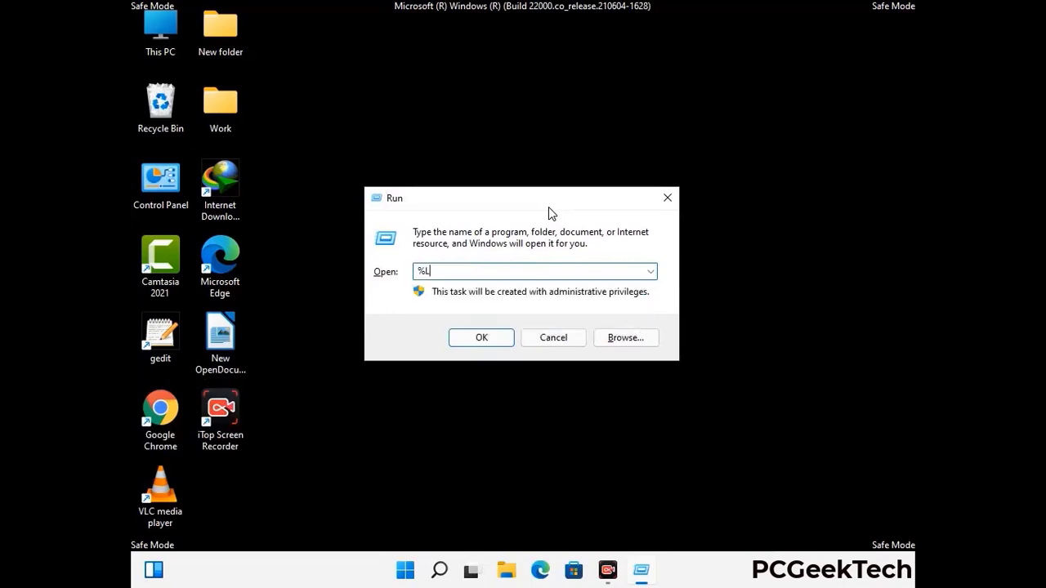
type("App")
key("Return")
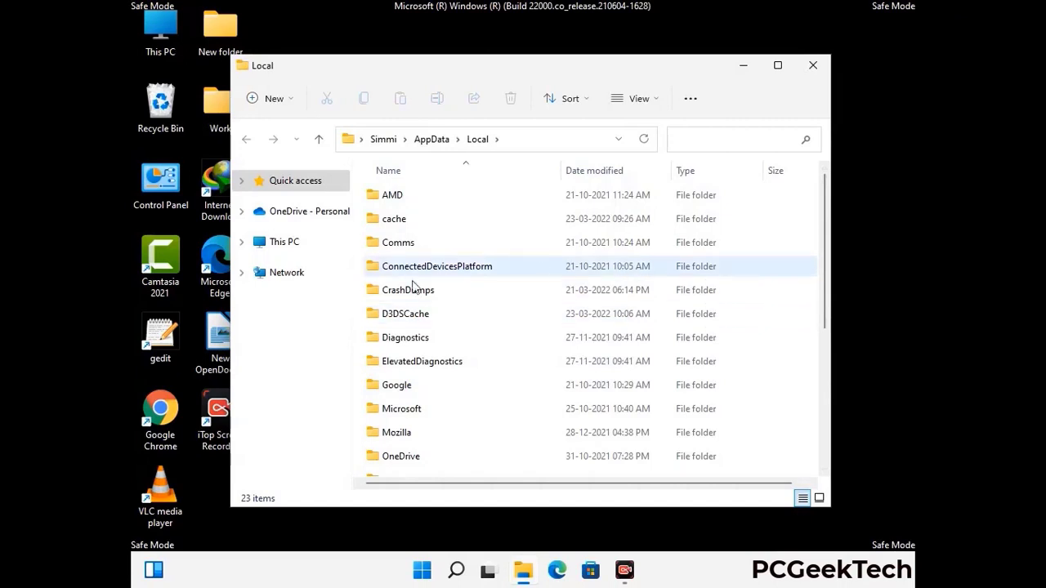
- Delete the Mozilla folder from AppData\Local and close the window
scroll(439, 367, "down", 1)
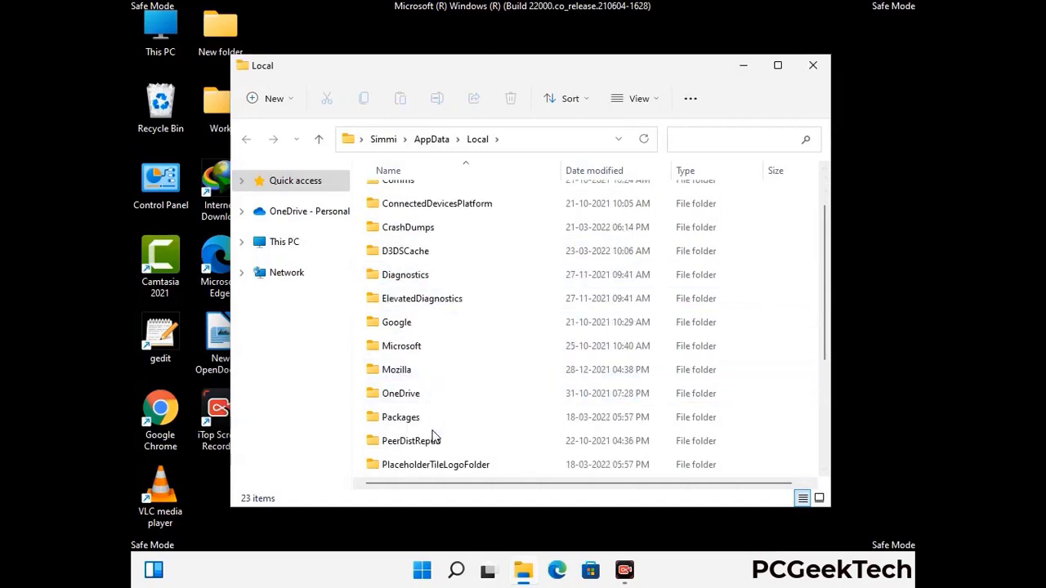
left_click(408, 375)
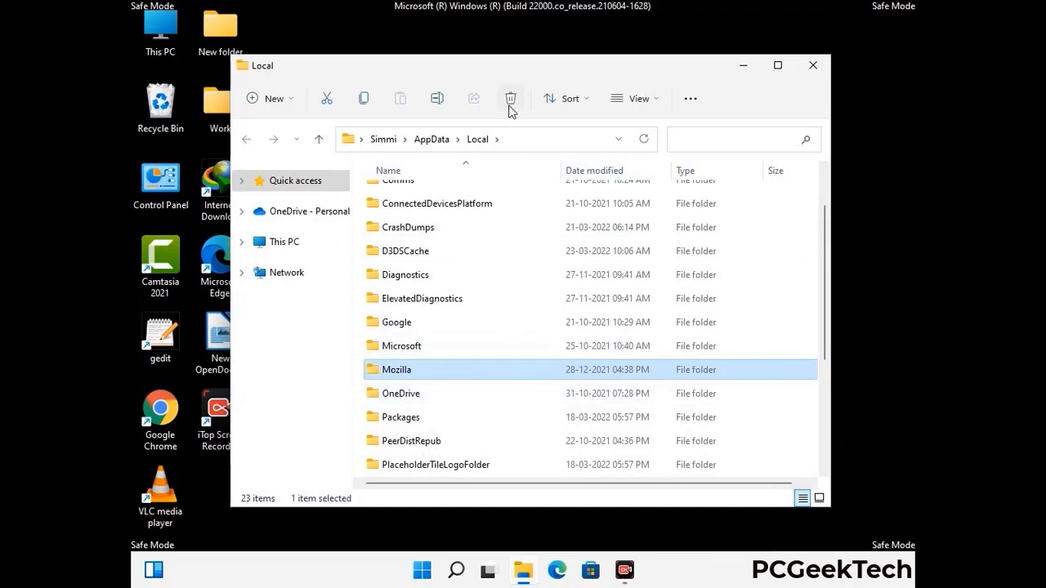
left_click(510, 99)
left_click(510, 99)
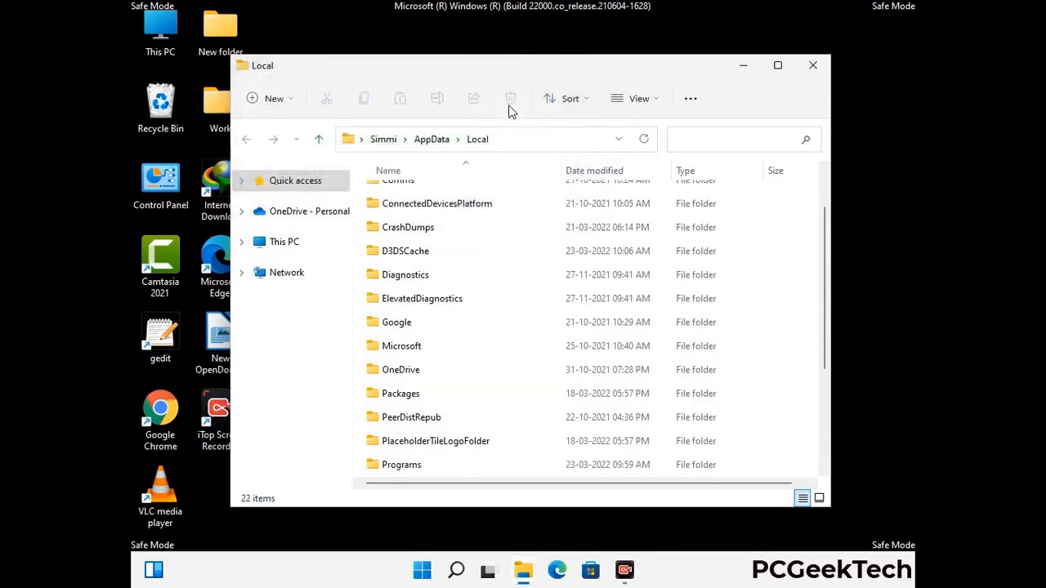
left_click(814, 74)
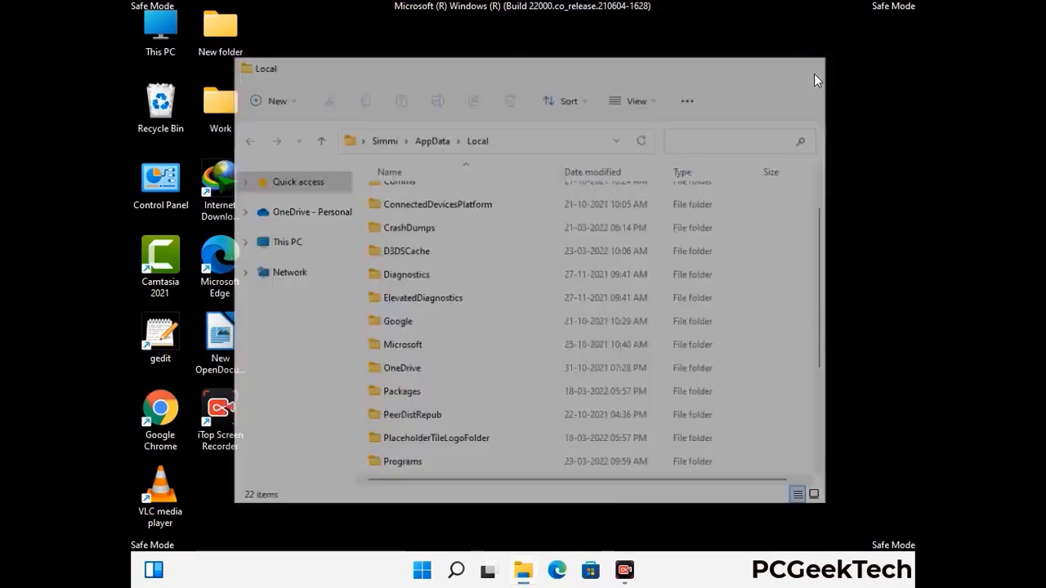
- Run %ProgramData% to open the C:\ProgramData folder
key("super+r")
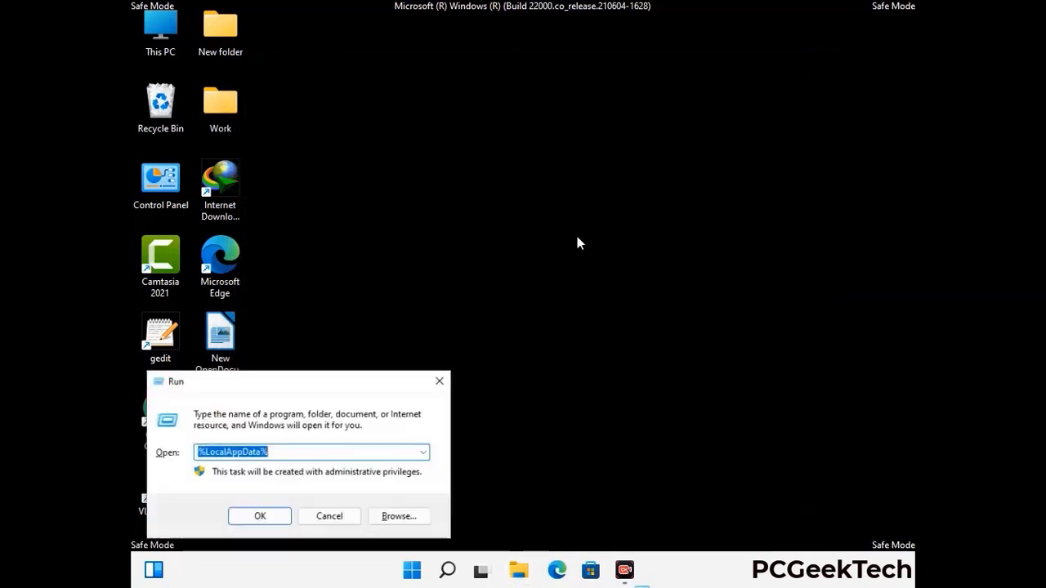
left_click_drag(265, 386, 478, 215)
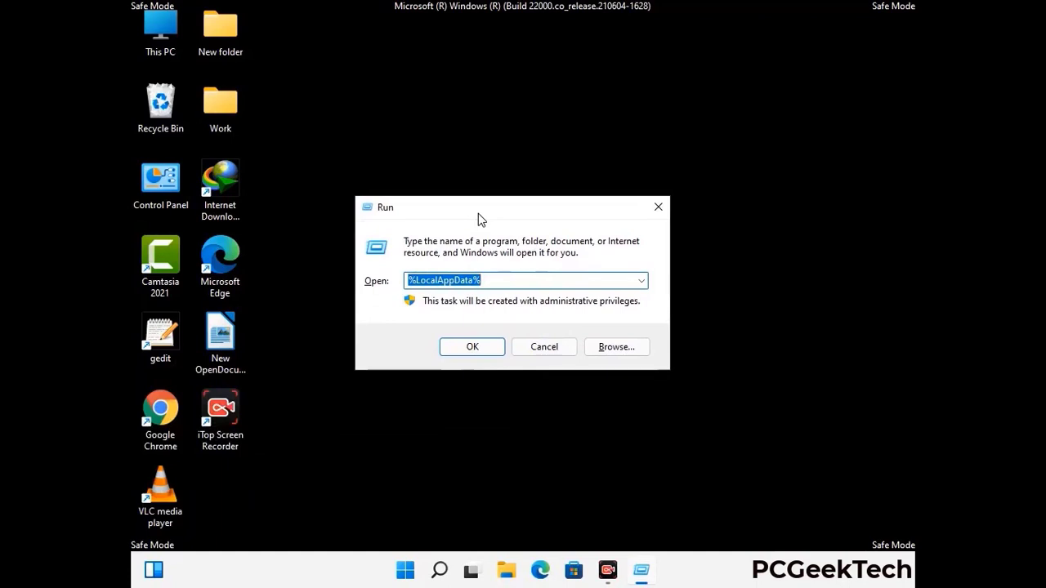
type("%")
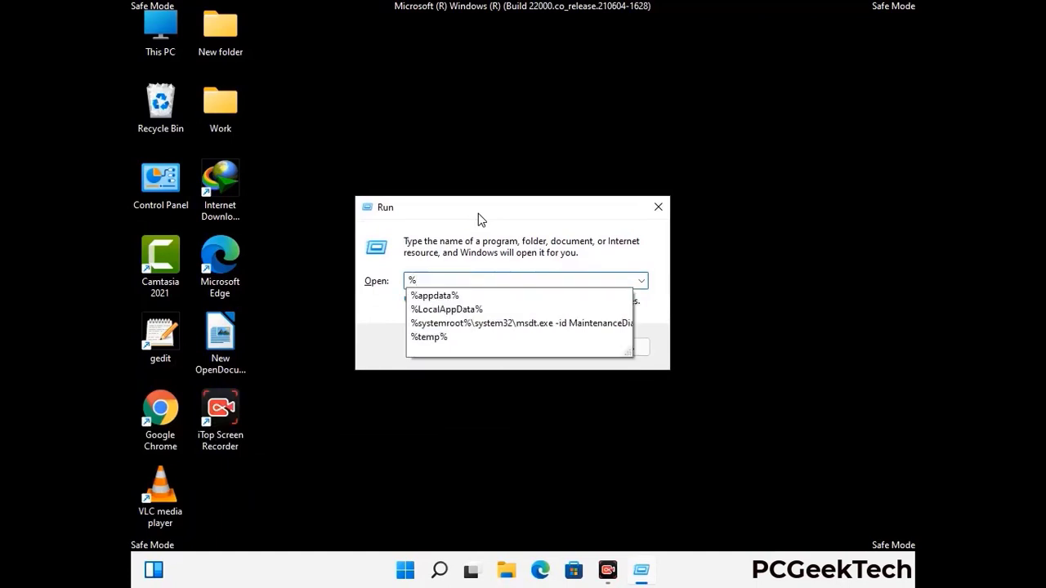
type("ProgramData%")
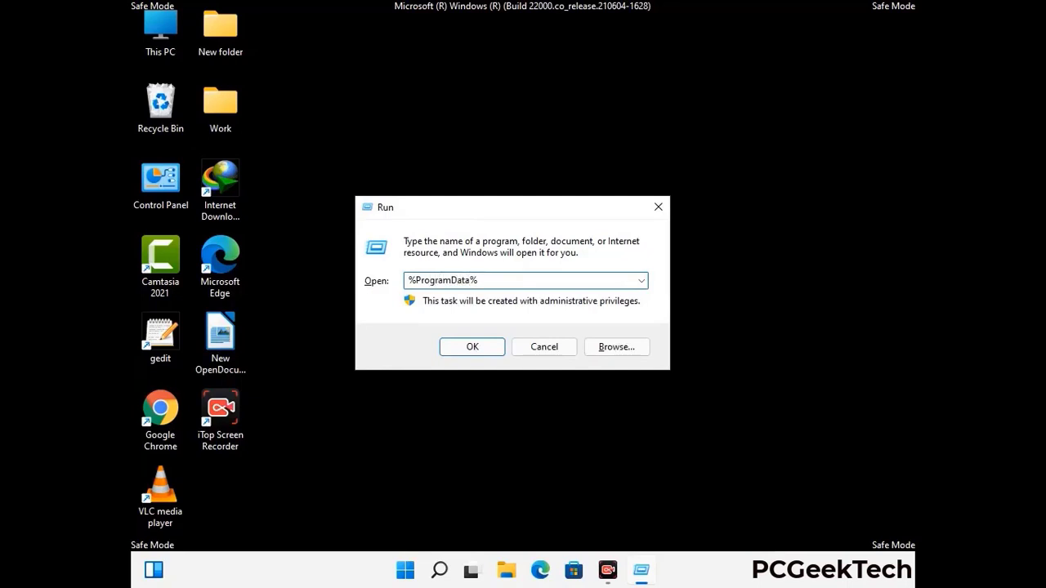
key("Return")
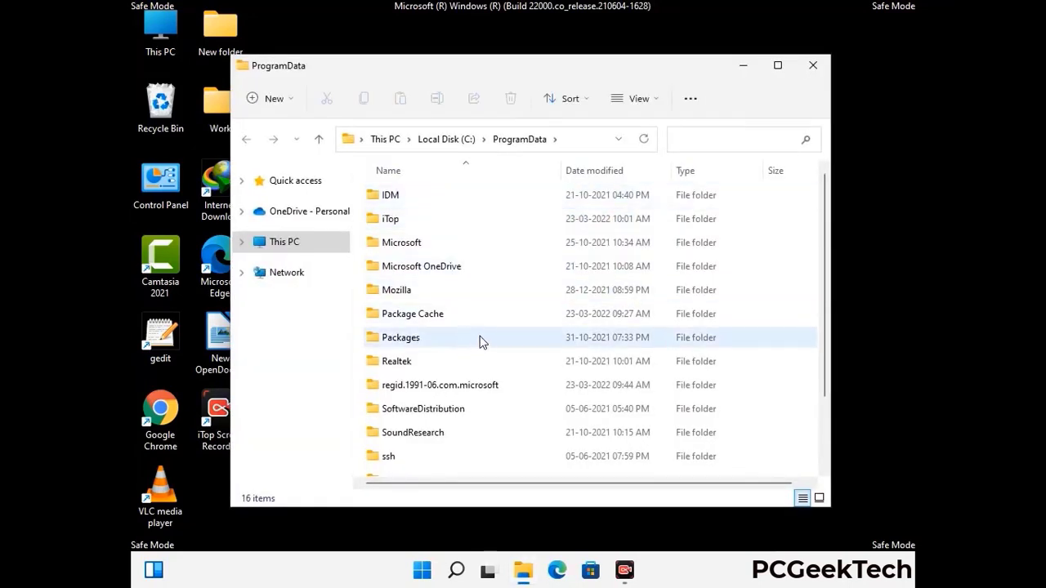
- Delete the Mozilla folder from ProgramData and close the window
scroll(479, 347, "down", 1)
scroll(478, 360, "down", 1)
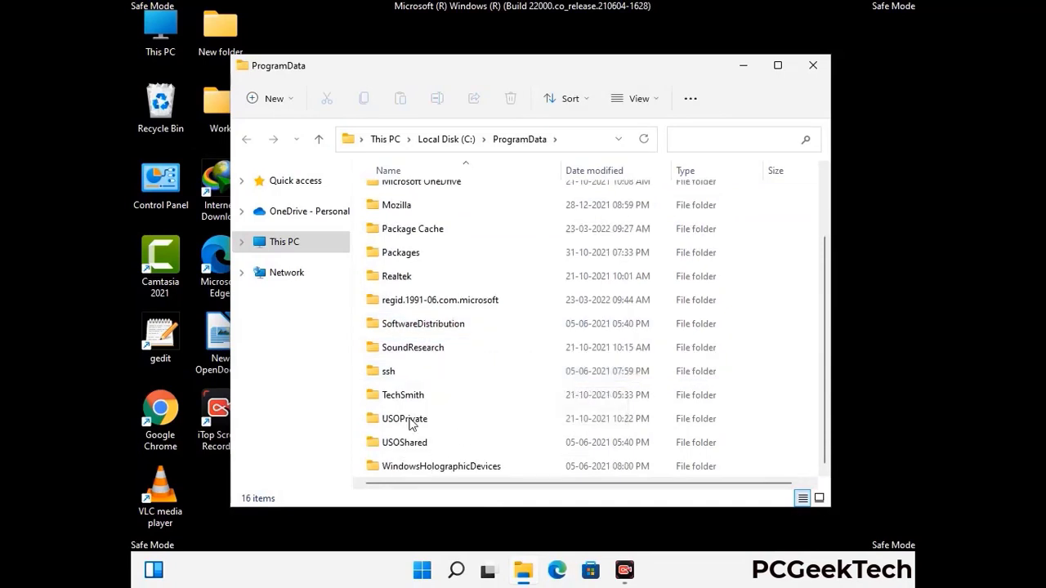
left_click(406, 205)
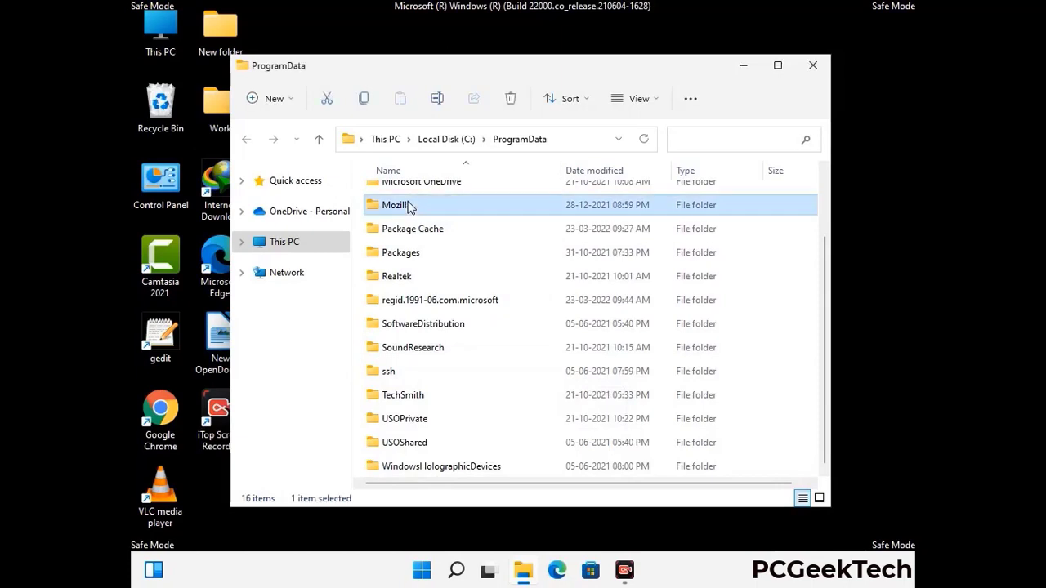
left_click(516, 99)
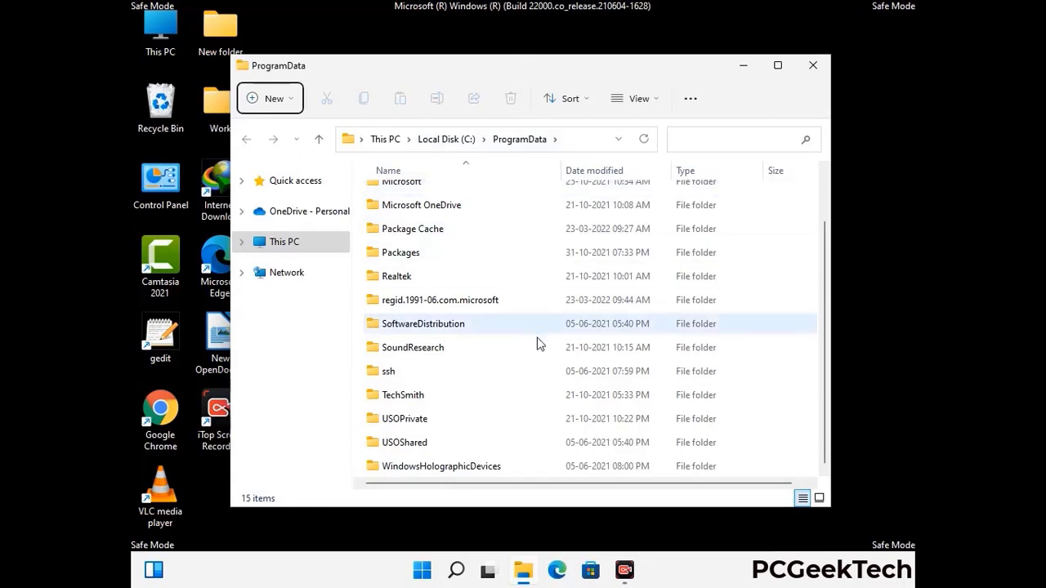
scroll(538, 345, "up", 1)
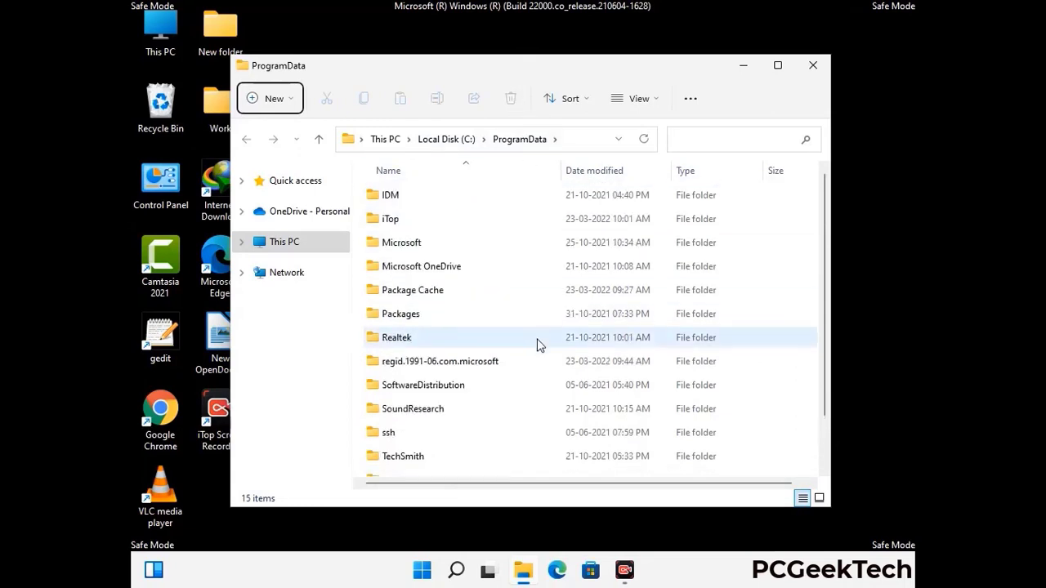
left_click(821, 69)
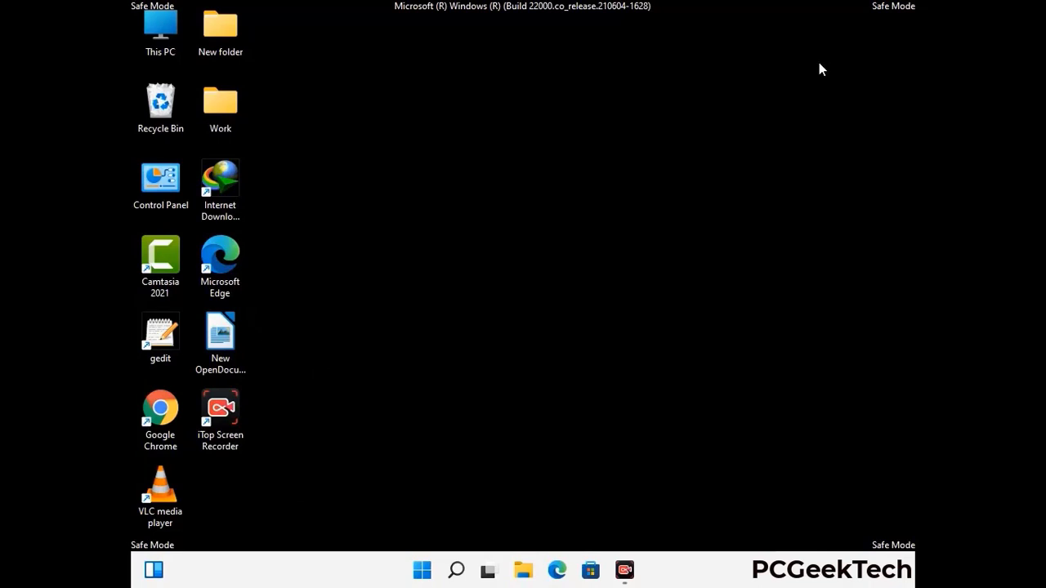
key("super+r")
left_click_drag(343, 384, 546, 212)
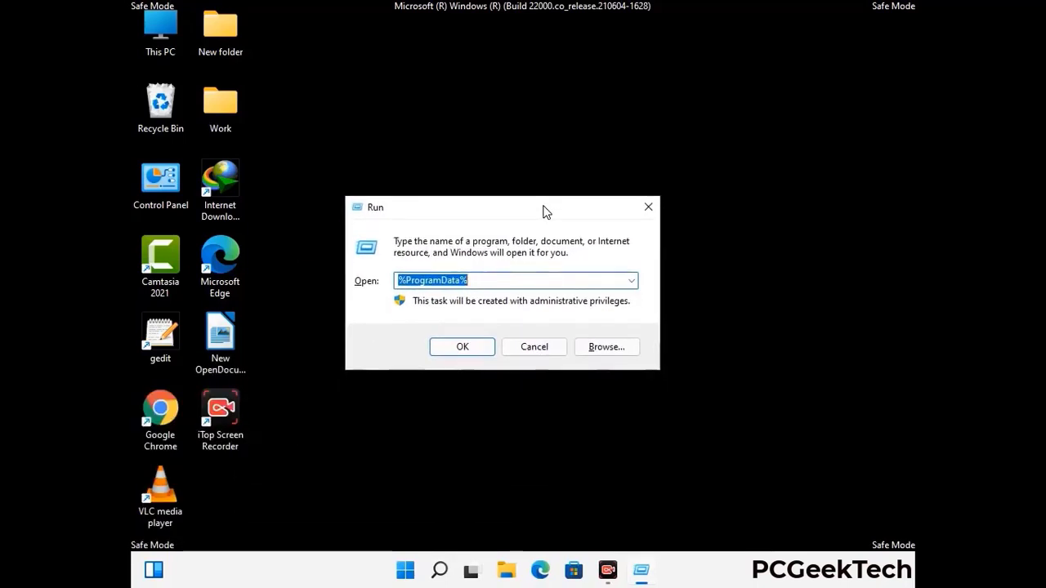
type("%Wi")
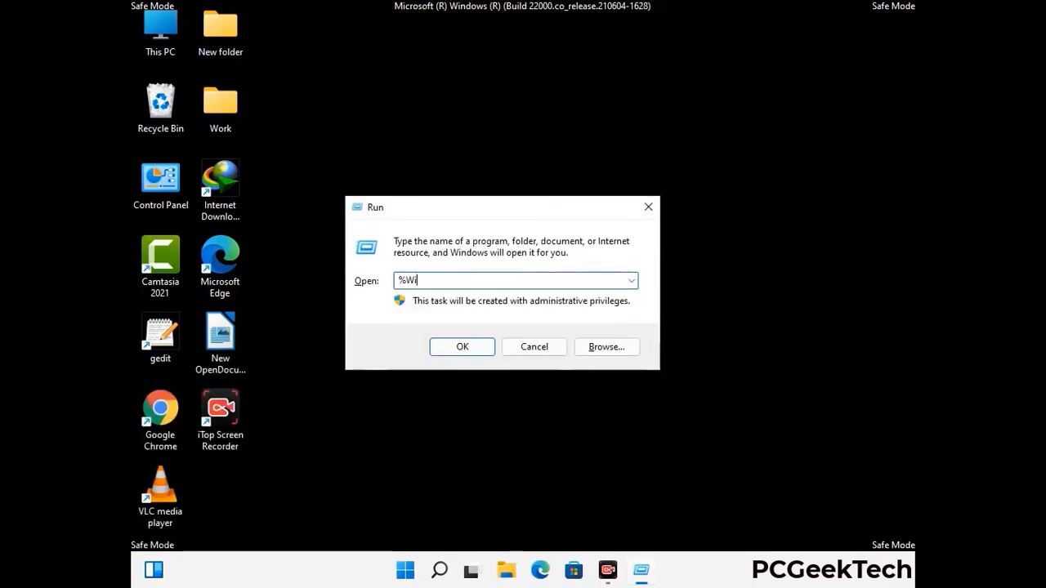
type("nDir%")
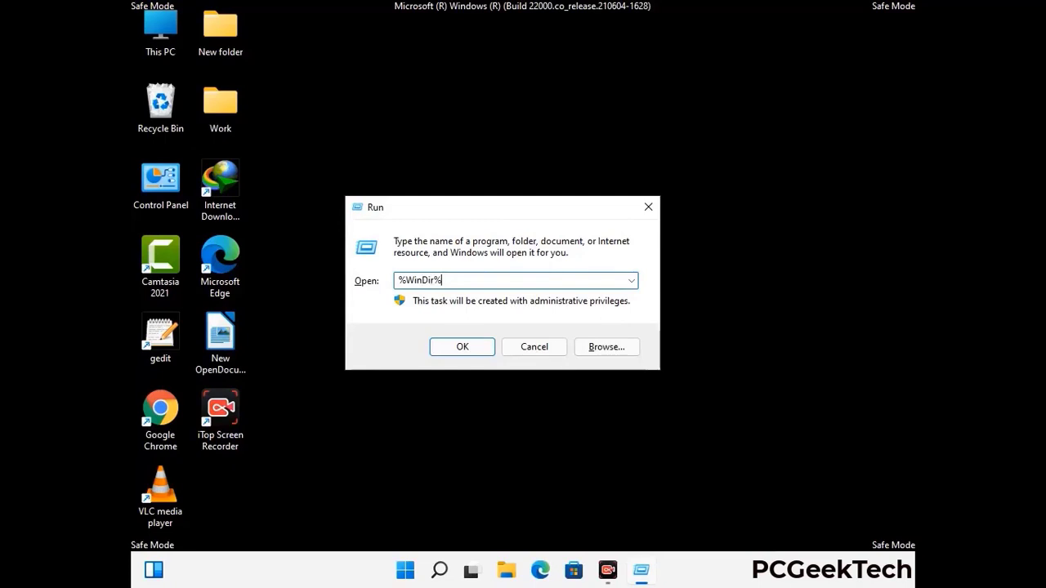
key("Return")
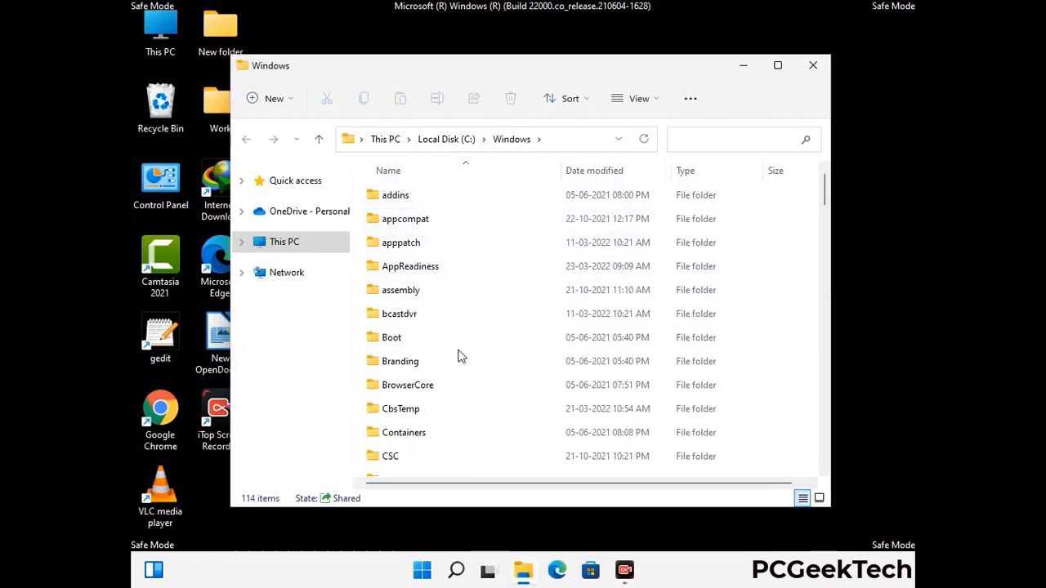
scroll(460, 359, "down", 1)
scroll(460, 362, "down", 3)
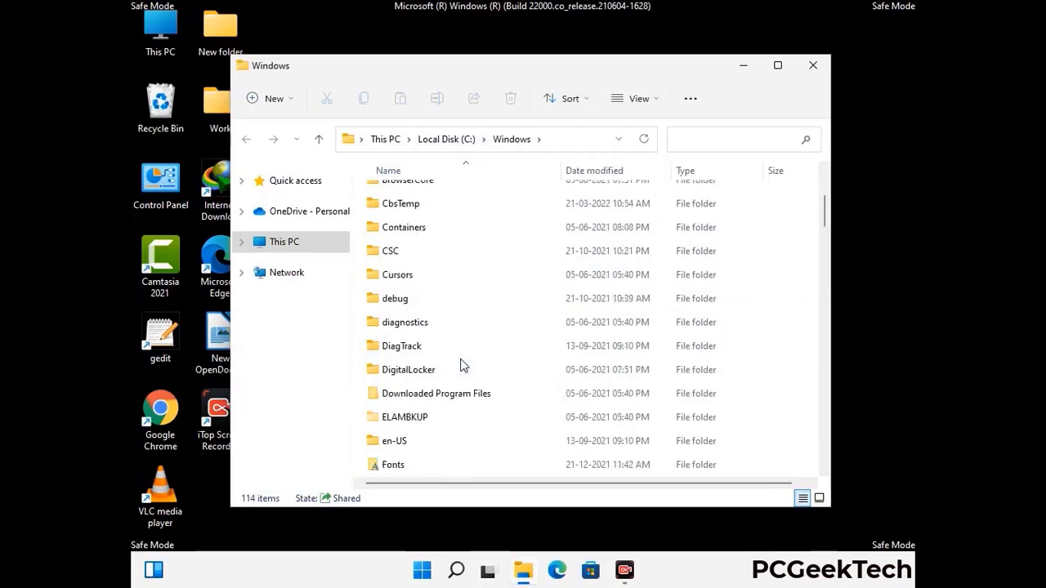
scroll(460, 368, "down", 5)
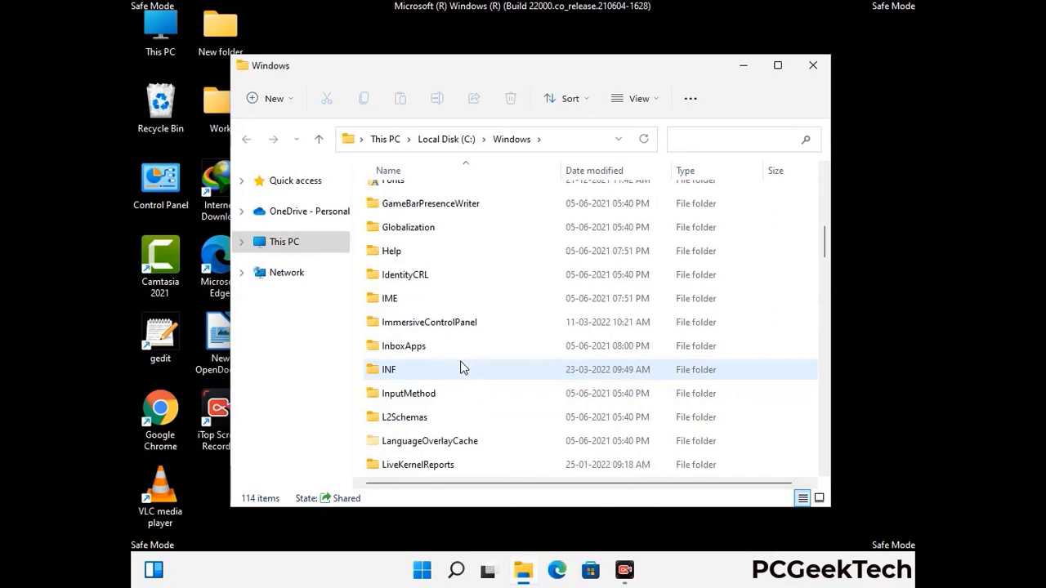
scroll(461, 368, "down", 4)
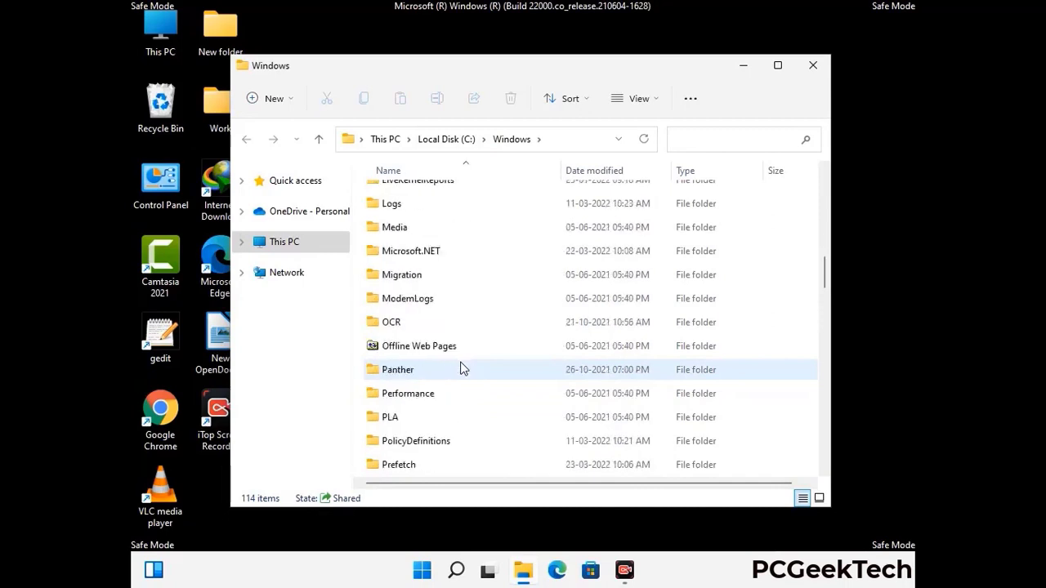
scroll(460, 368, "down", 6)
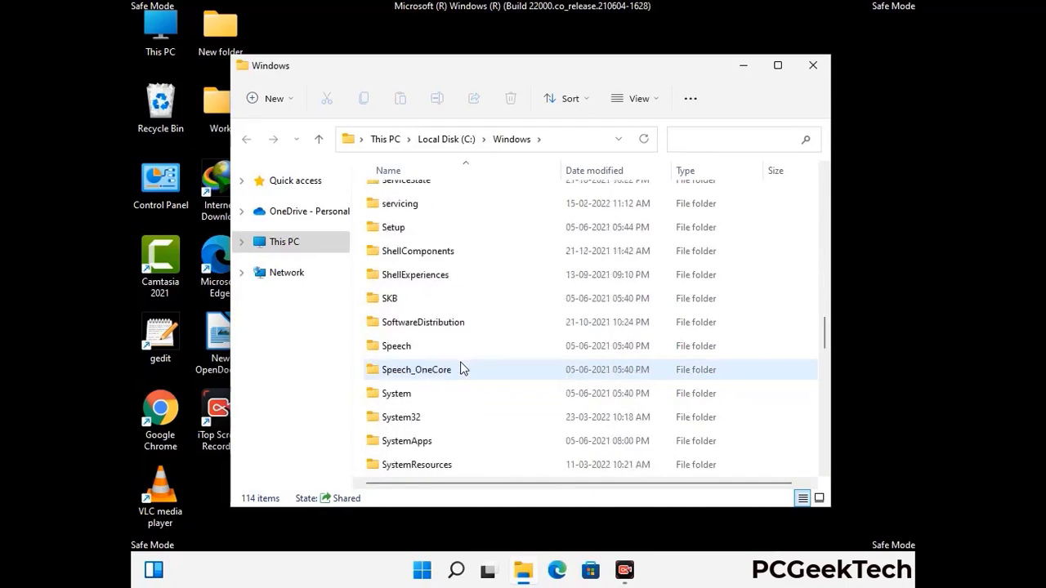
scroll(460, 370, "down", 7)
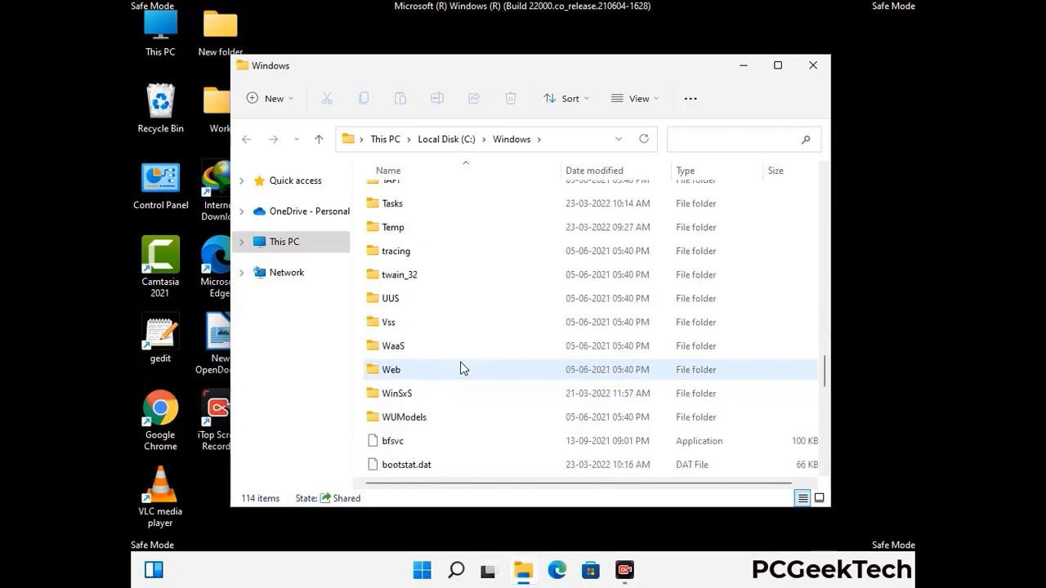
scroll(460, 370, "down", 8)
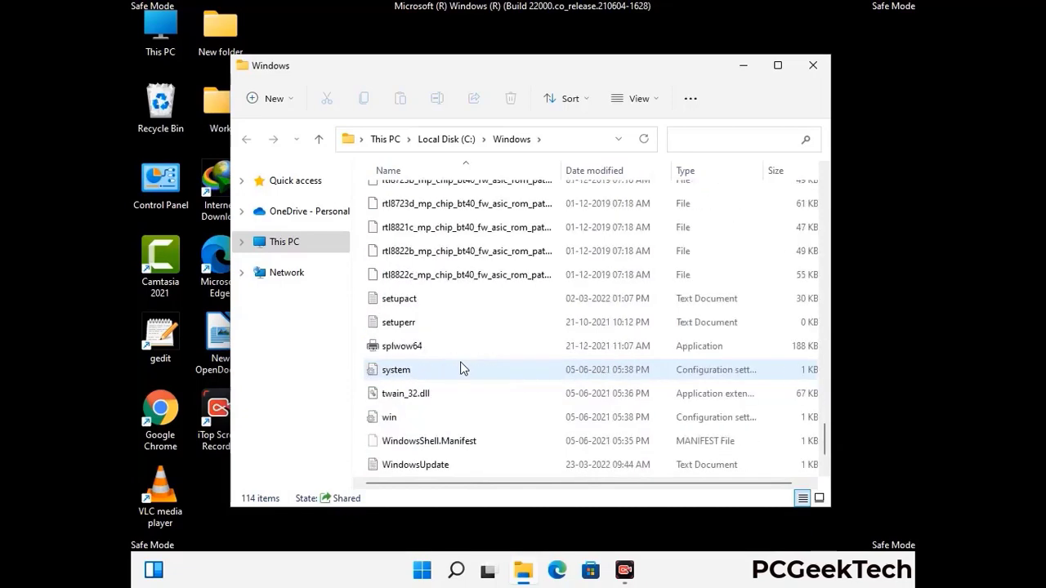
scroll(461, 370, "up", 18)
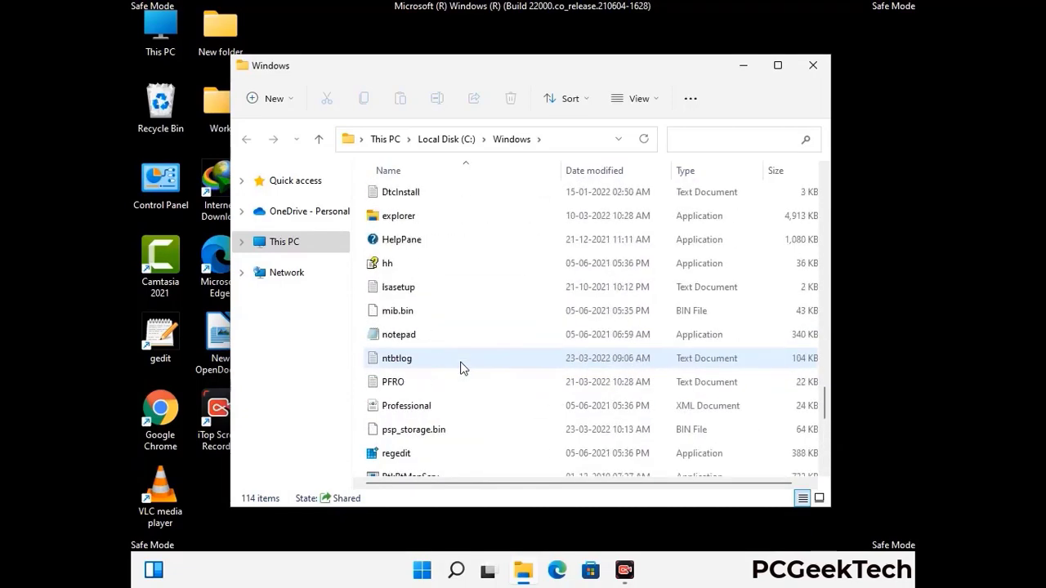
scroll(460, 368, "up", 3)
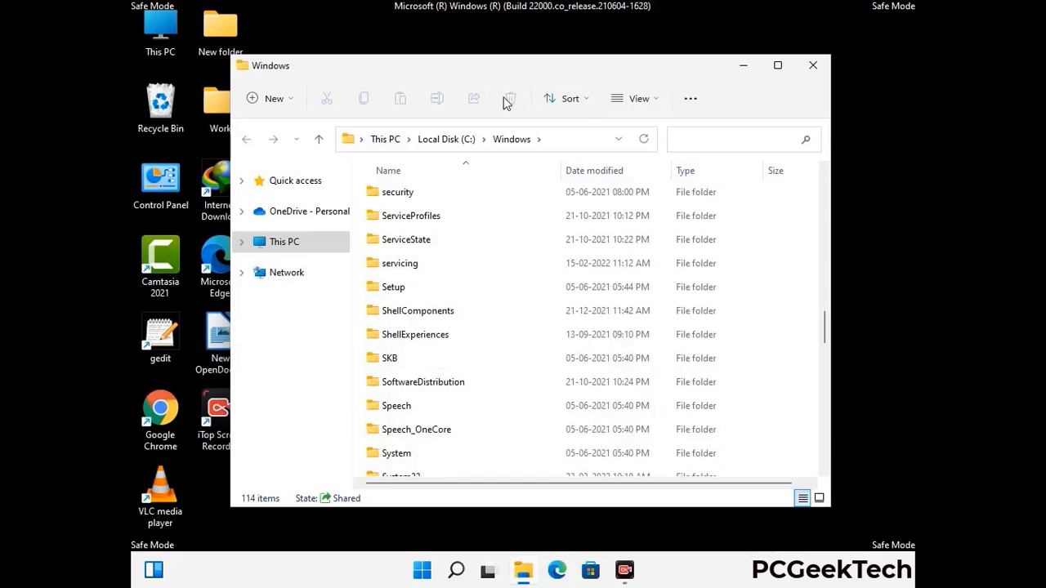
left_click(821, 69)
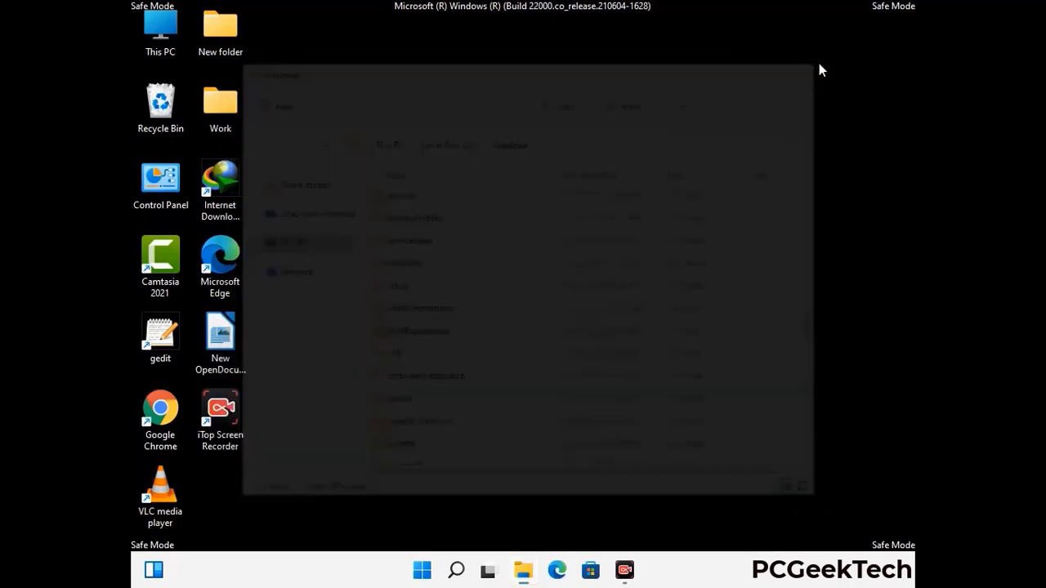
- Run %temp% to open the user's Temp folder
key("super+r")
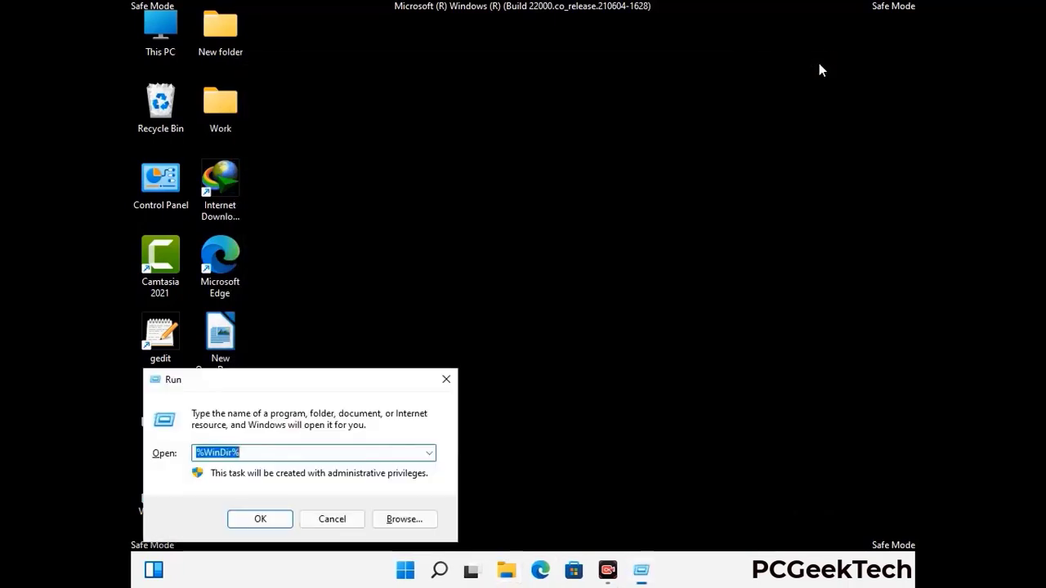
left_click_drag(346, 385, 593, 140)
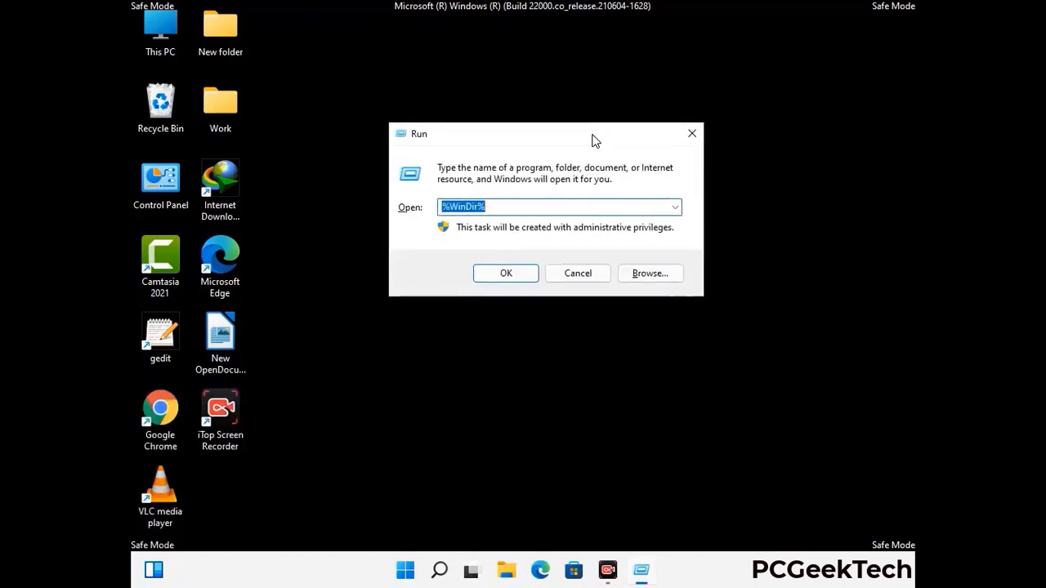
type("%temp%")
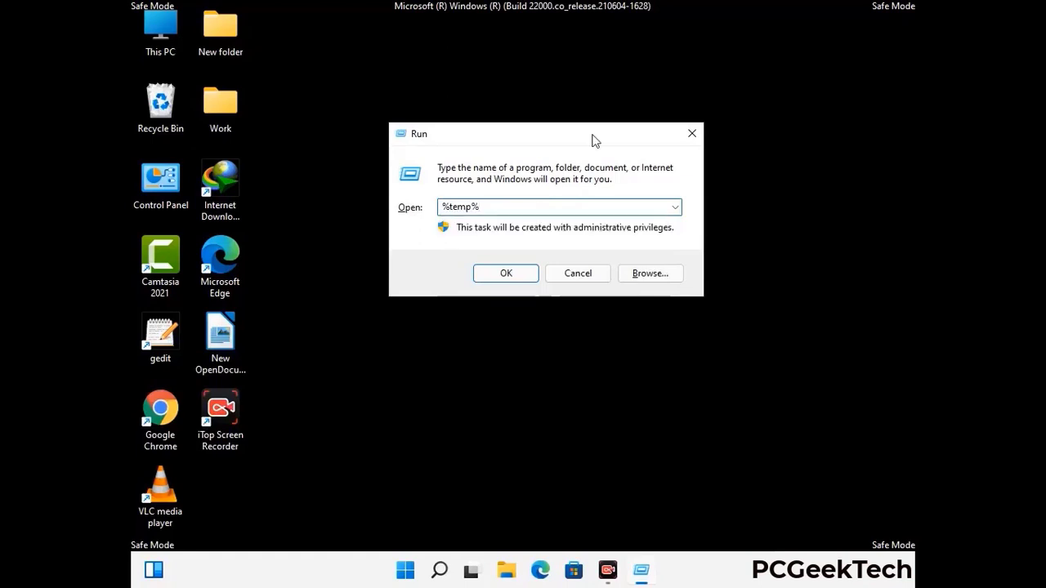
left_click(523, 272)
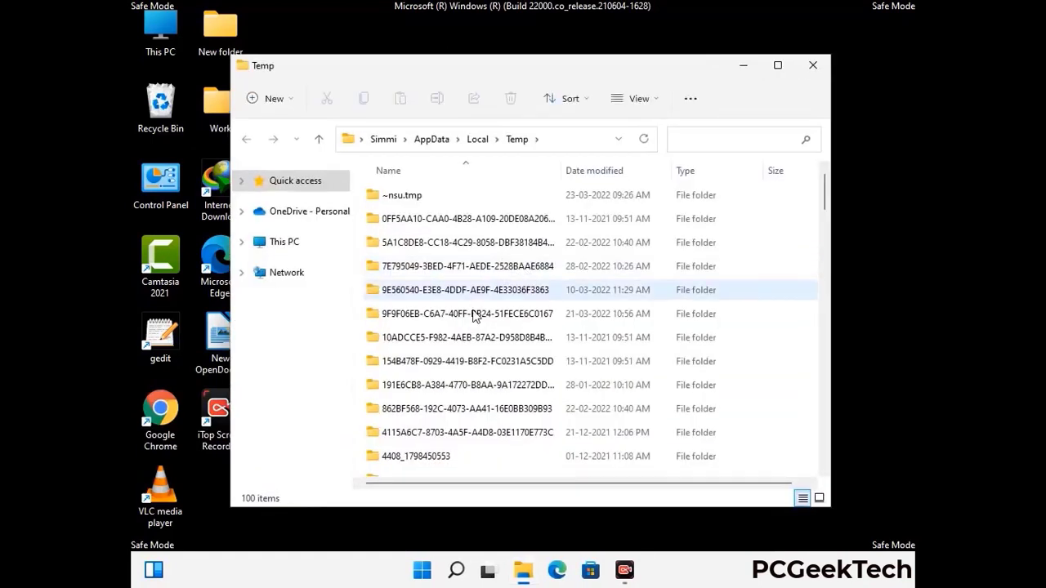
- Select all 100 Temp items, delete them, and close the window
left_click(473, 316)
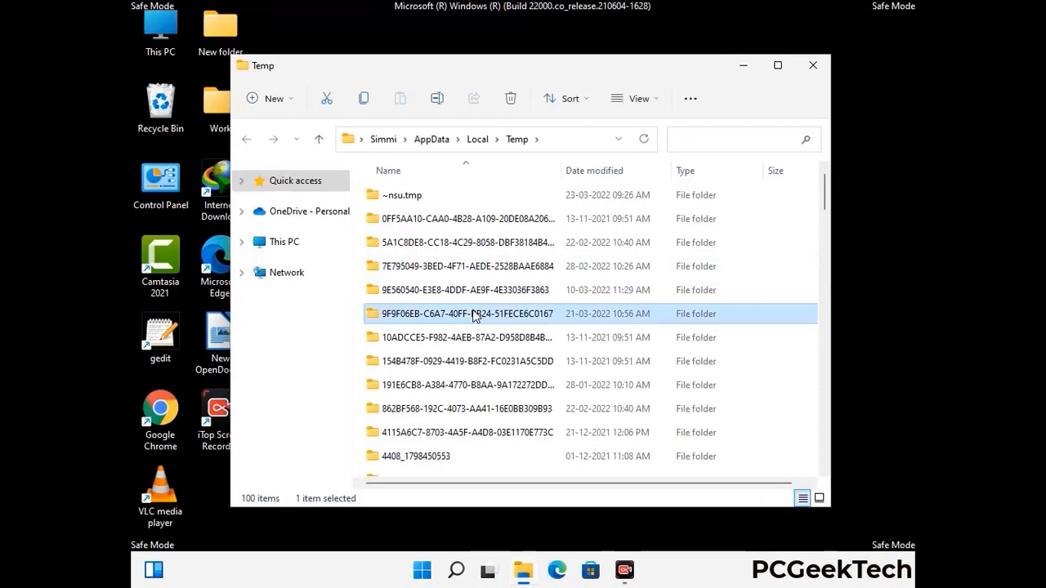
key("ctrl+a")
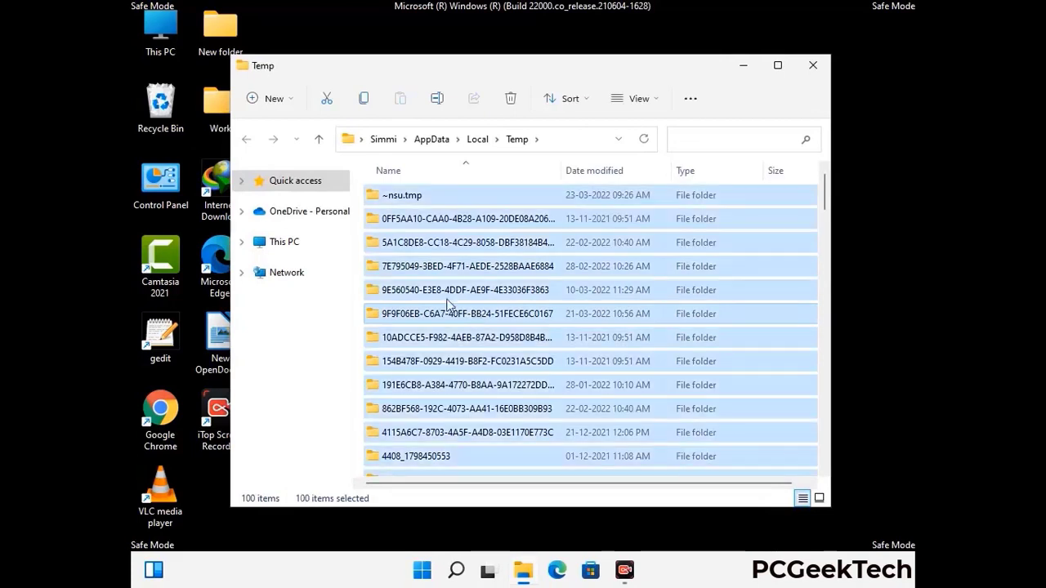
left_click(511, 99)
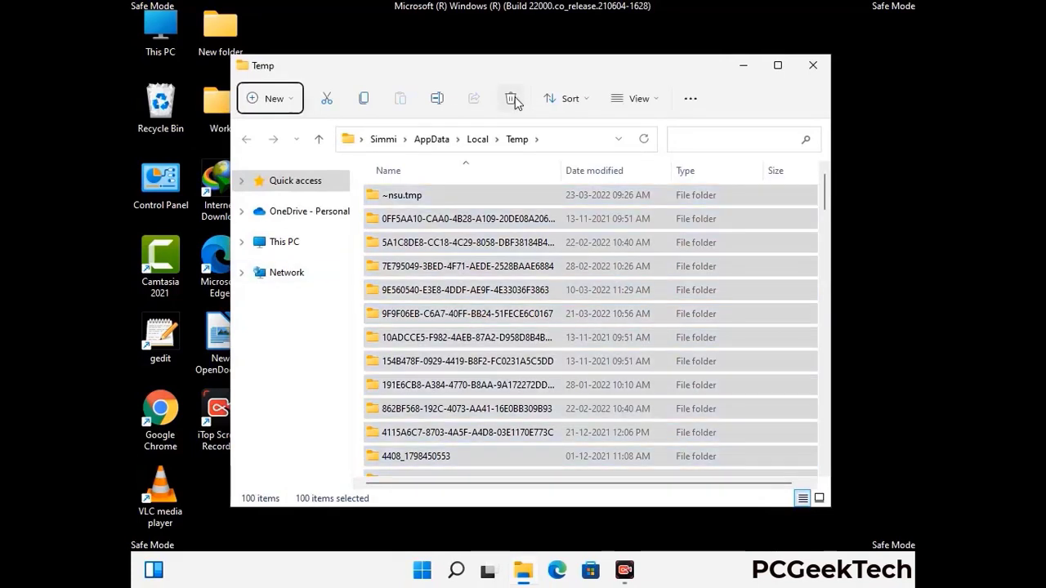
left_click(814, 66)
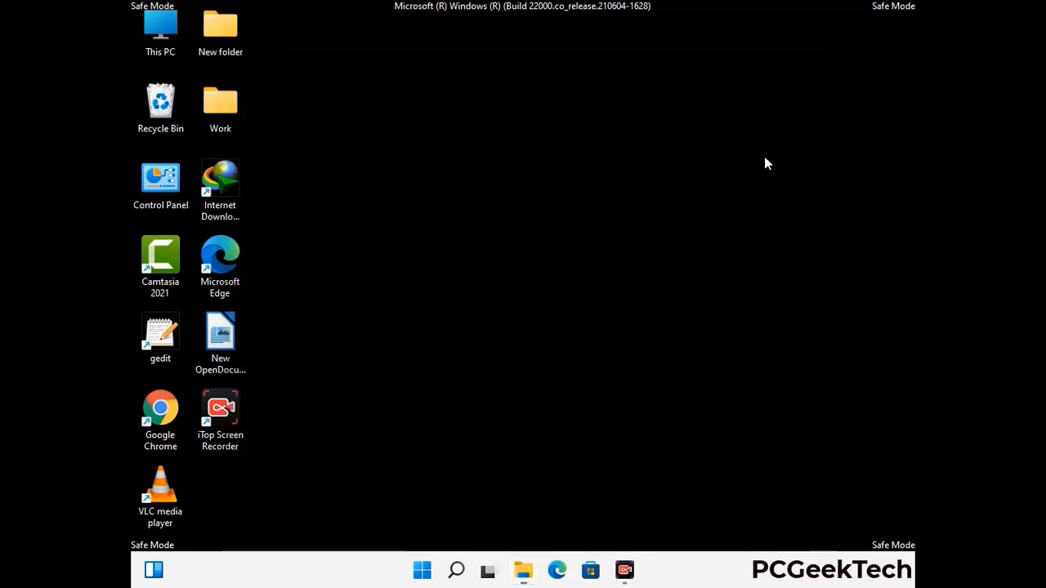
- Open C:\Windows\Temp with the temp command, delete all six items, and close the folder
key("super+r")
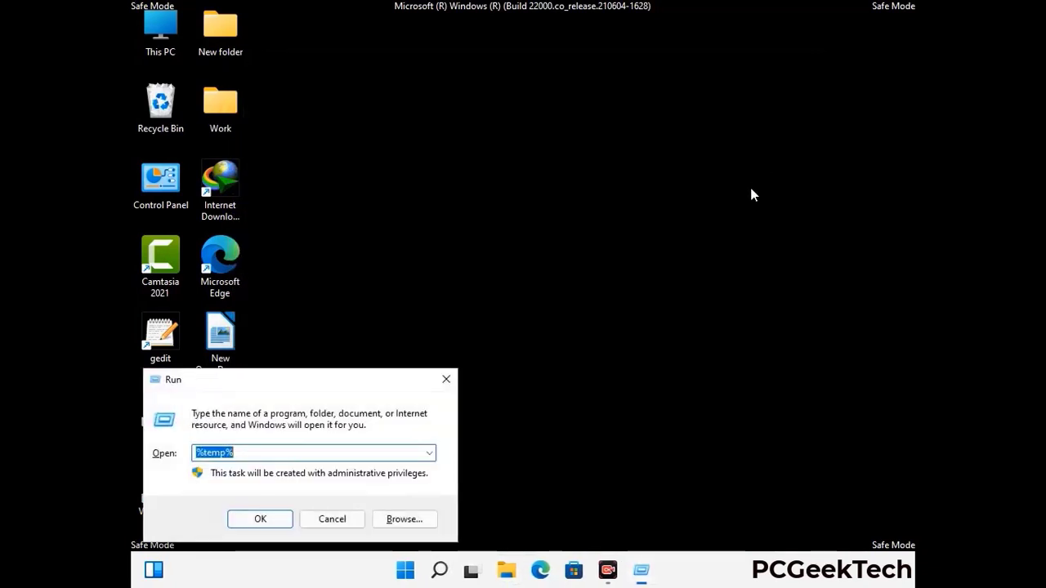
left_click_drag(356, 378, 597, 151)
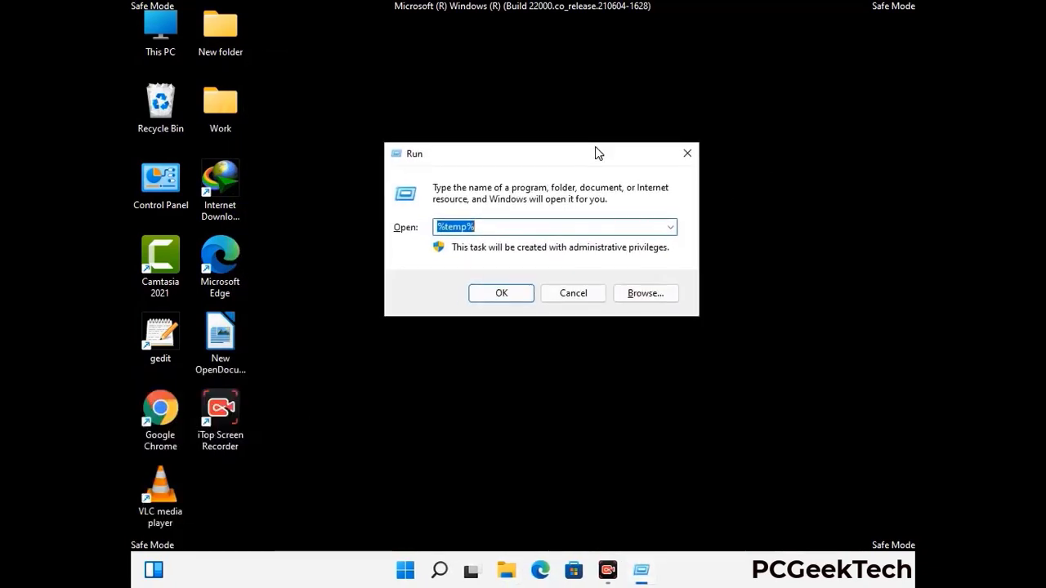
type("temp")
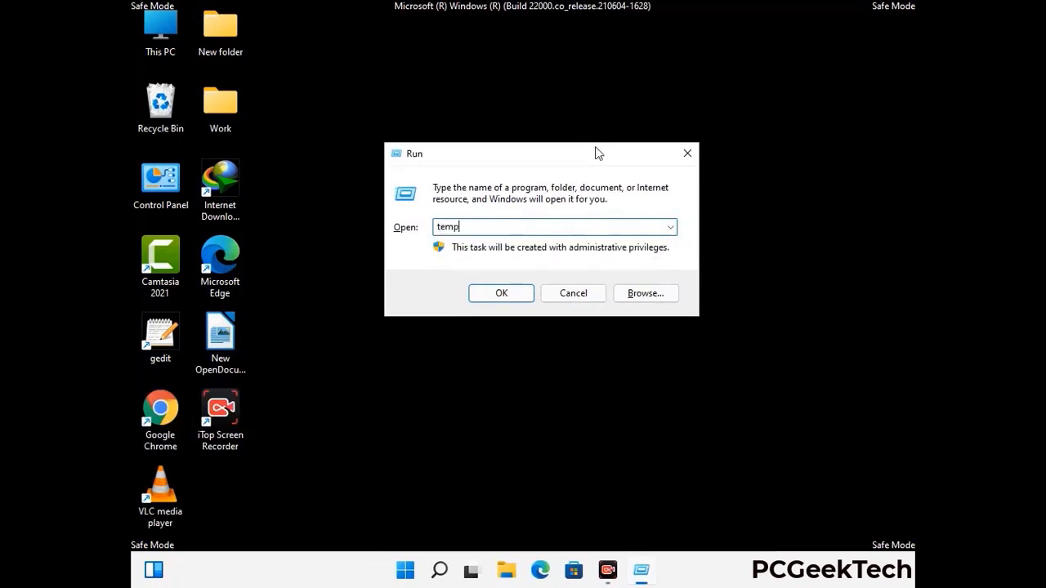
key("Return")
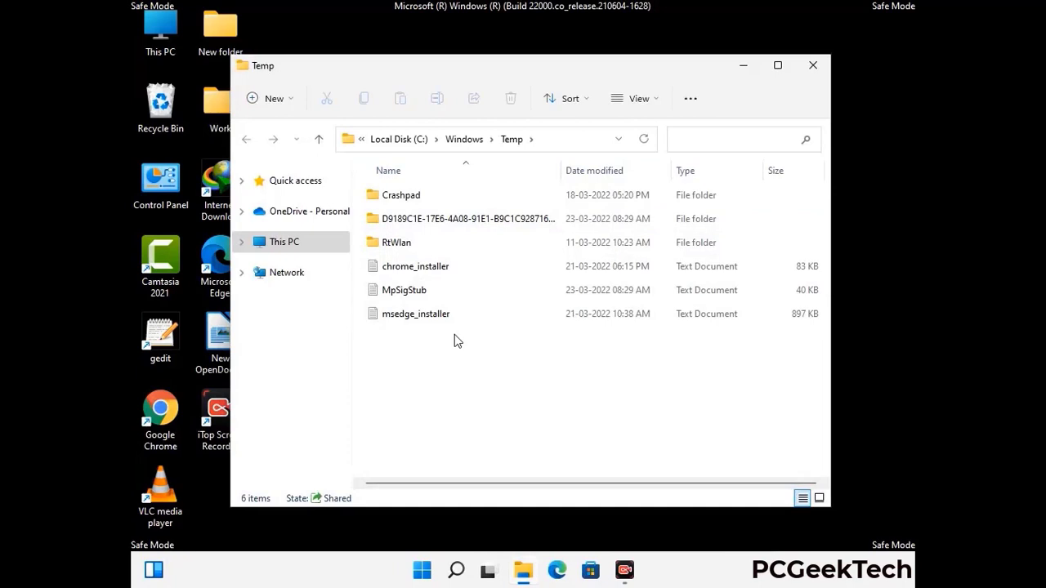
key("ctrl+a")
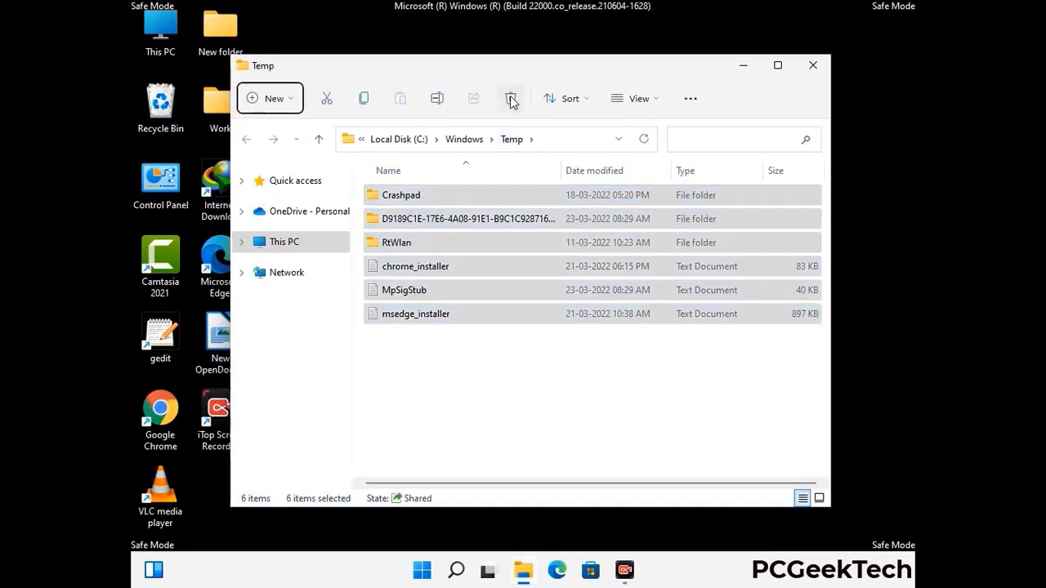
left_click(512, 99)
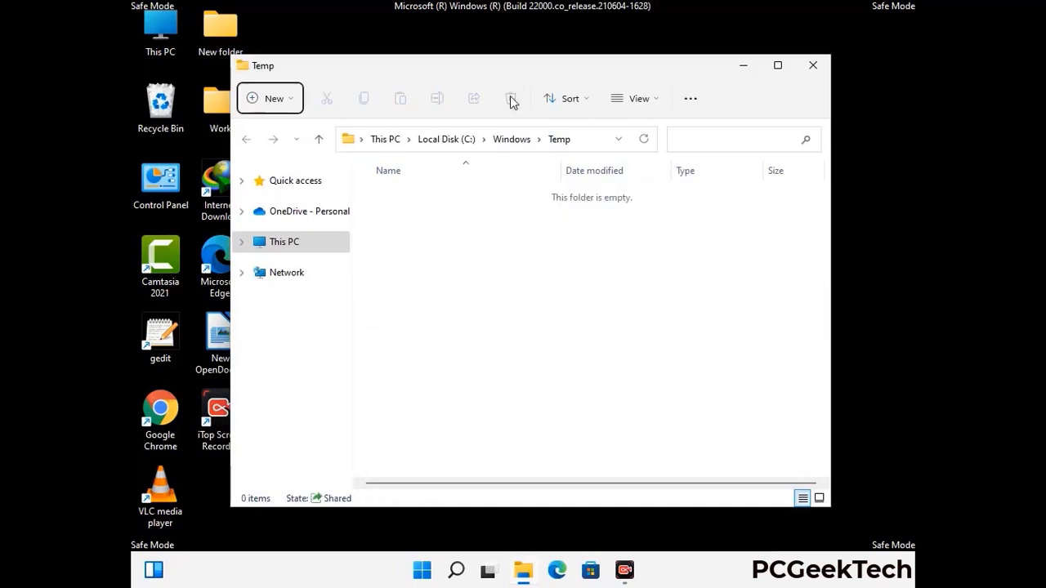
left_click(819, 72)
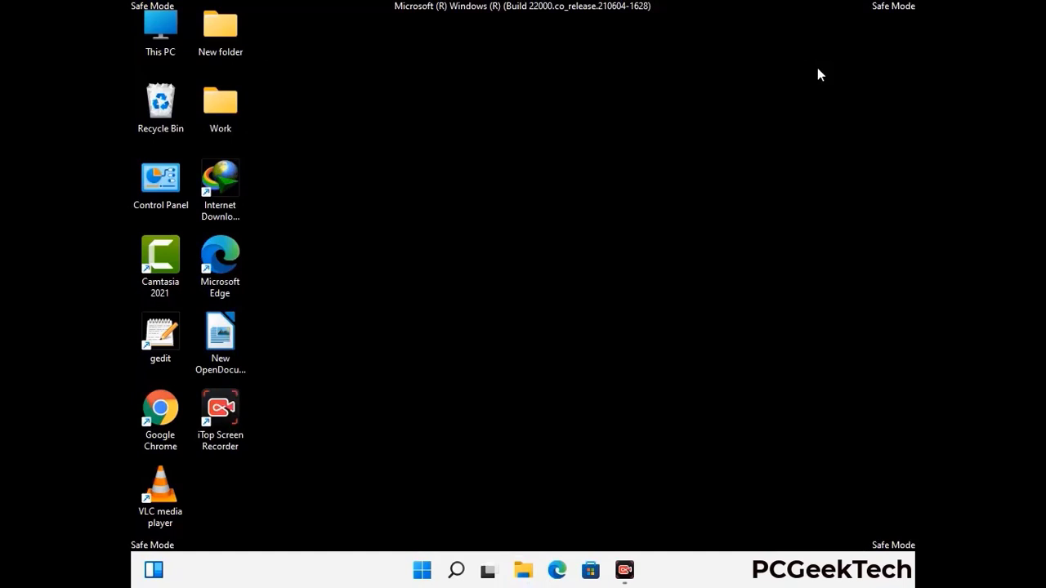
- Launch Registry Editor by running regedit from the Run box
key("super+r")
left_click_drag(319, 382, 545, 130)
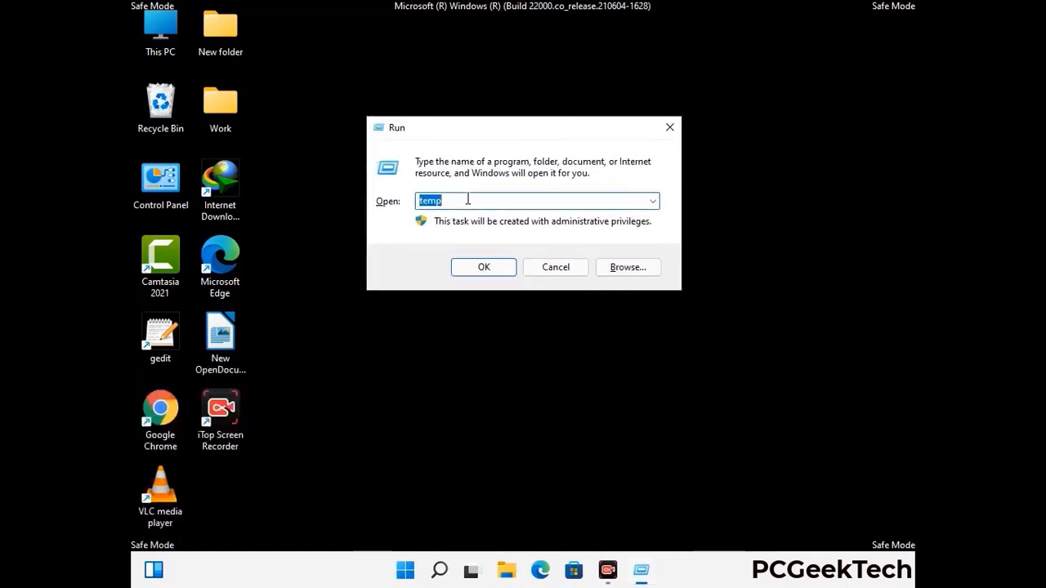
type("regedit")
key("Return")
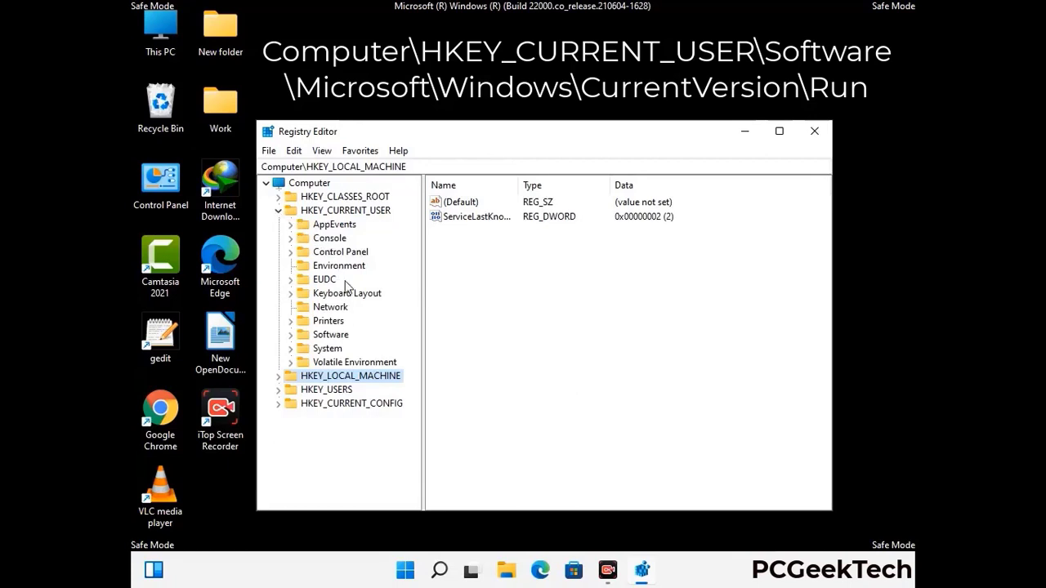
- Navigate to HKEY_CURRENT_USER\Software\Microsoft\Windows\CurrentVersion\Run to list its startup values
left_click(327, 338)
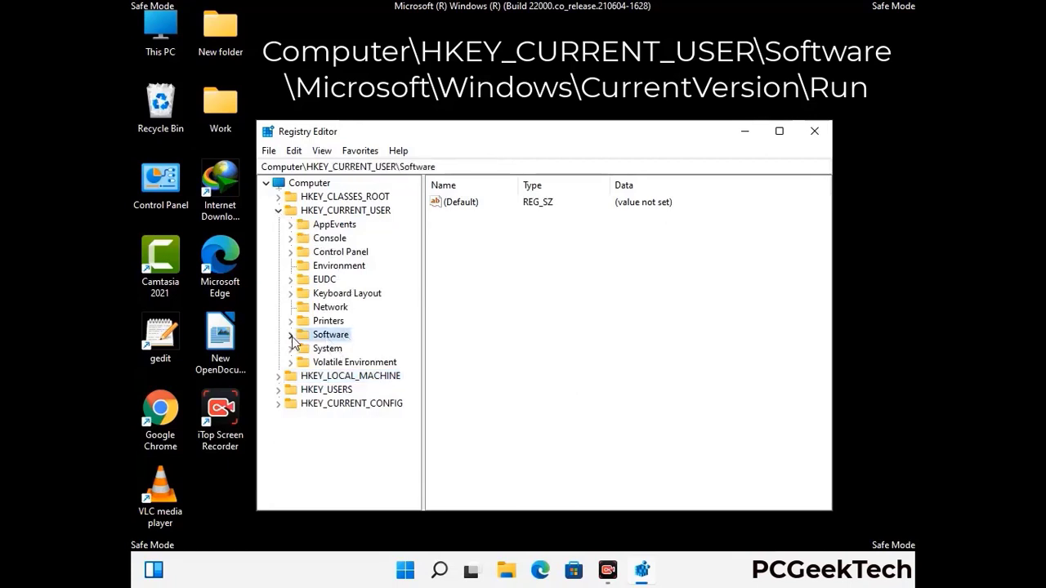
left_click(290, 336)
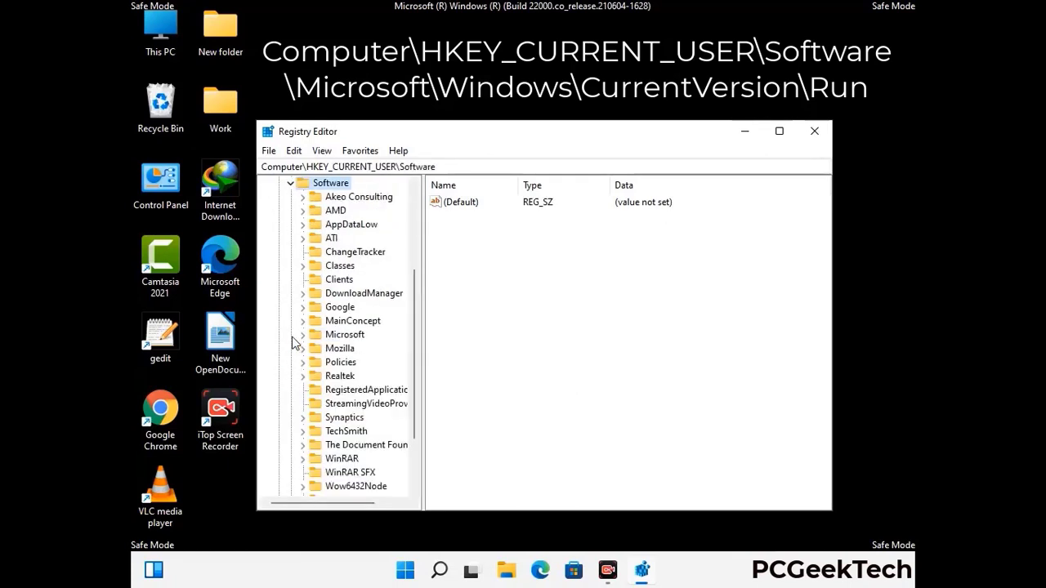
double_click(341, 338)
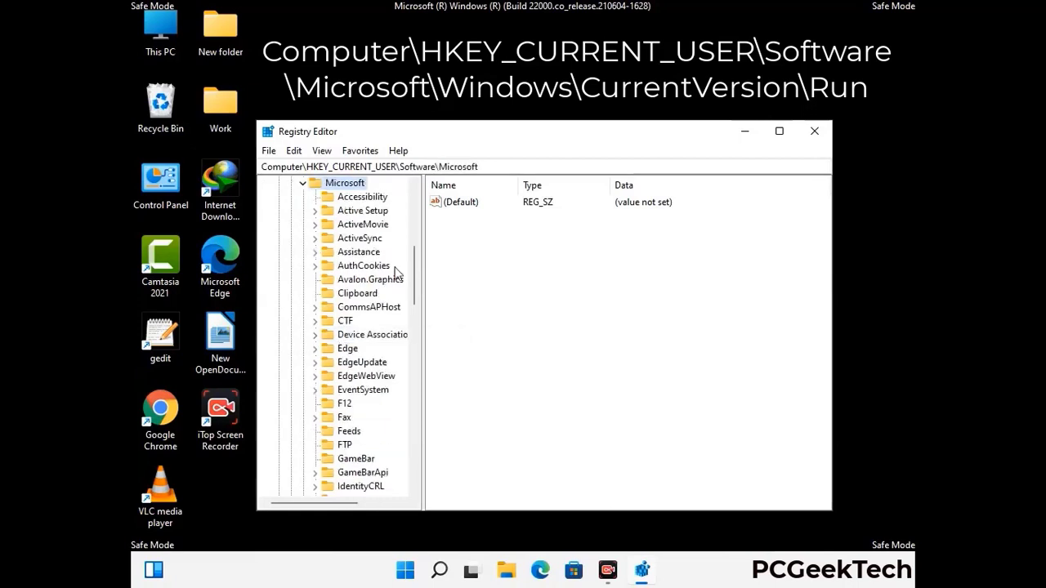
scroll(379, 357, "down", 2)
scroll(378, 357, "down", 2)
scroll(379, 358, "down", 1)
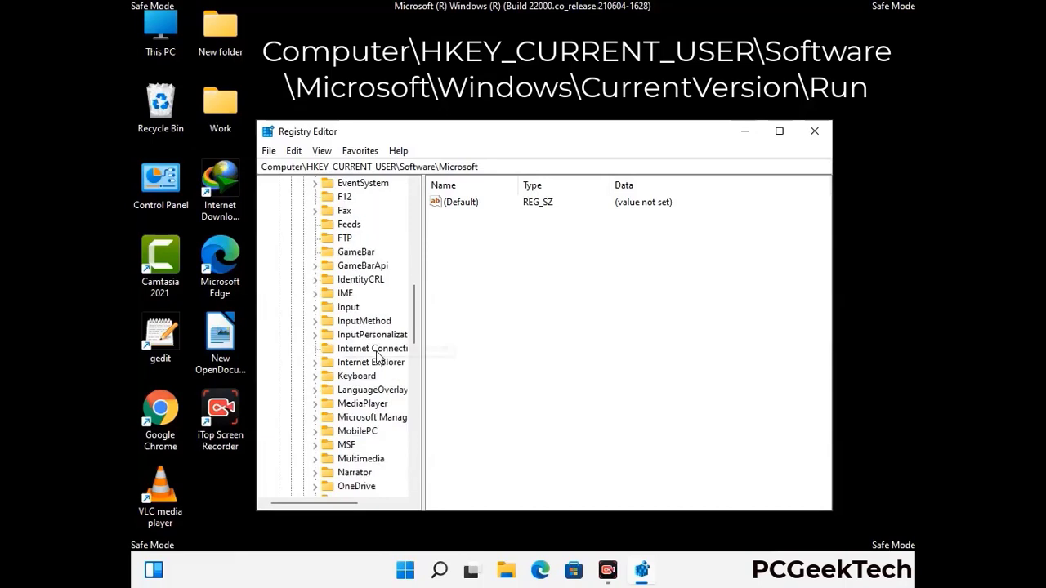
scroll(377, 357, "down", 2)
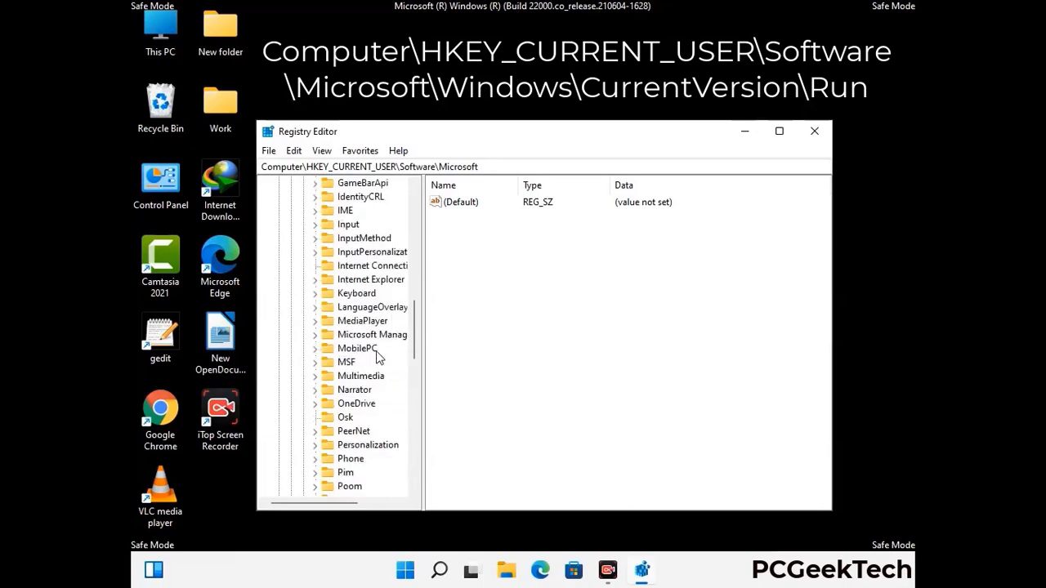
scroll(378, 358, "down", 7)
scroll(378, 357, "down", 3)
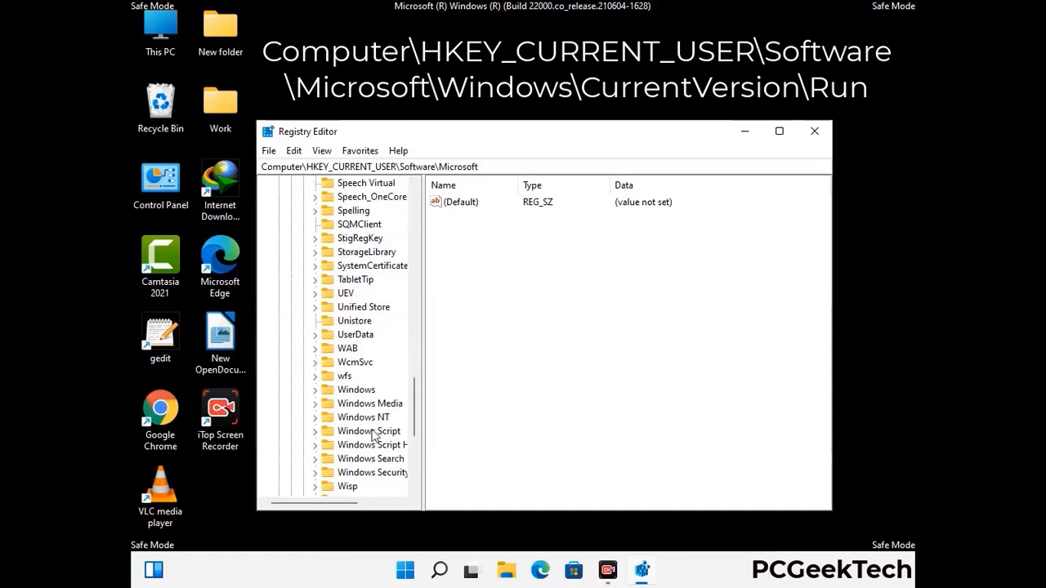
double_click(360, 391)
scroll(379, 383, "down", 1)
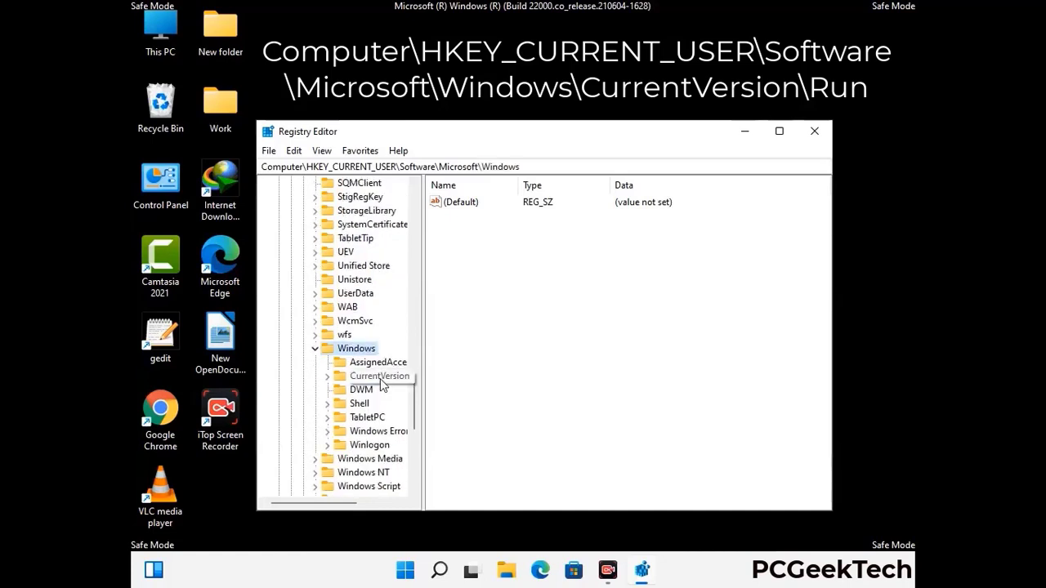
double_click(380, 378)
scroll(378, 360, "down", 5)
scroll(374, 356, "down", 4)
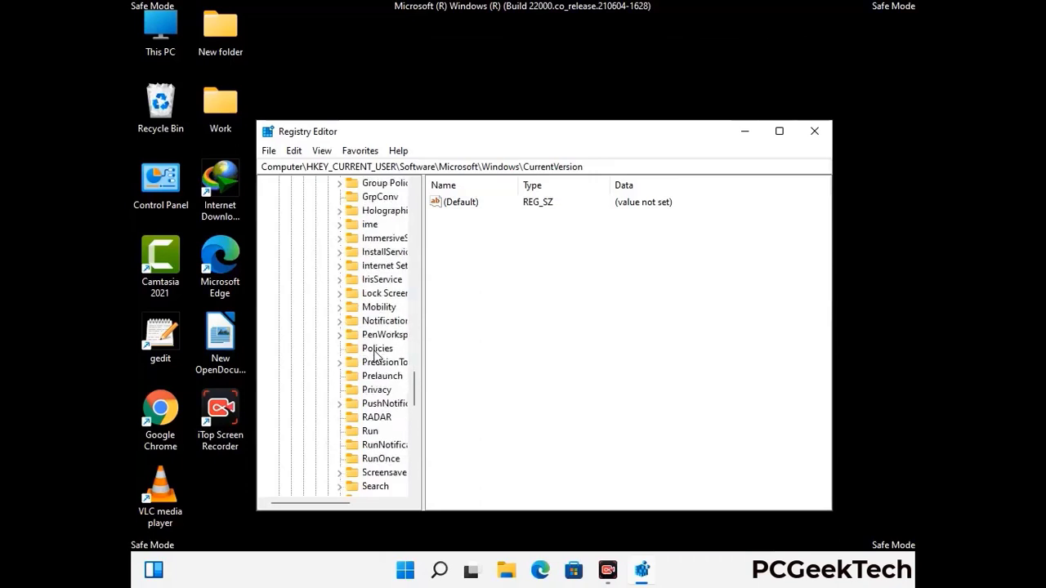
scroll(376, 355, "down", 1)
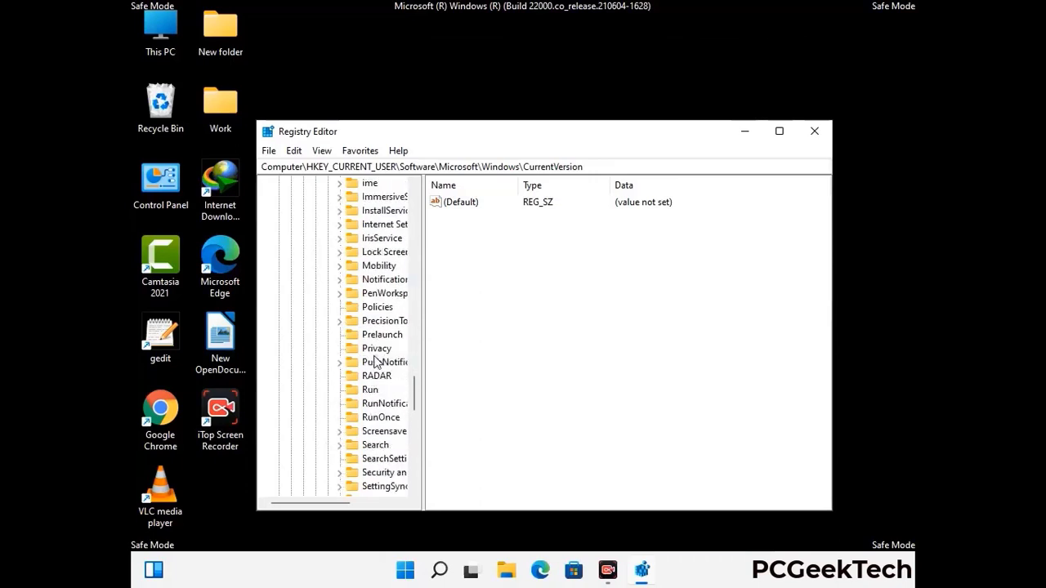
left_click(371, 391)
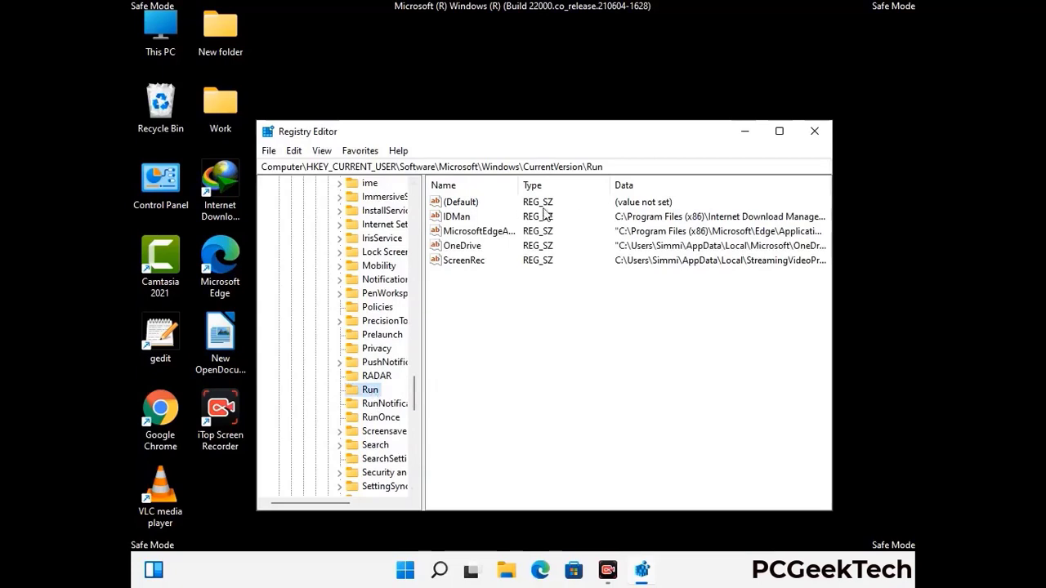
- Delete the ScreenRec value and confirm, leaving IDMan, MicrosoftEdgeAutoLaunch and OneDrive
left_click(463, 262)
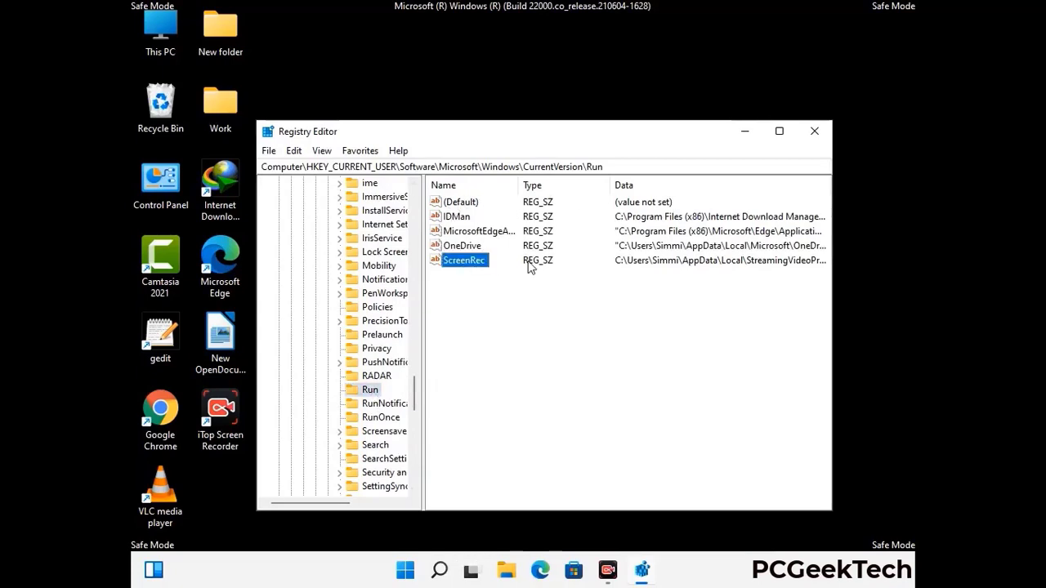
left_click(471, 263)
right_click(473, 264)
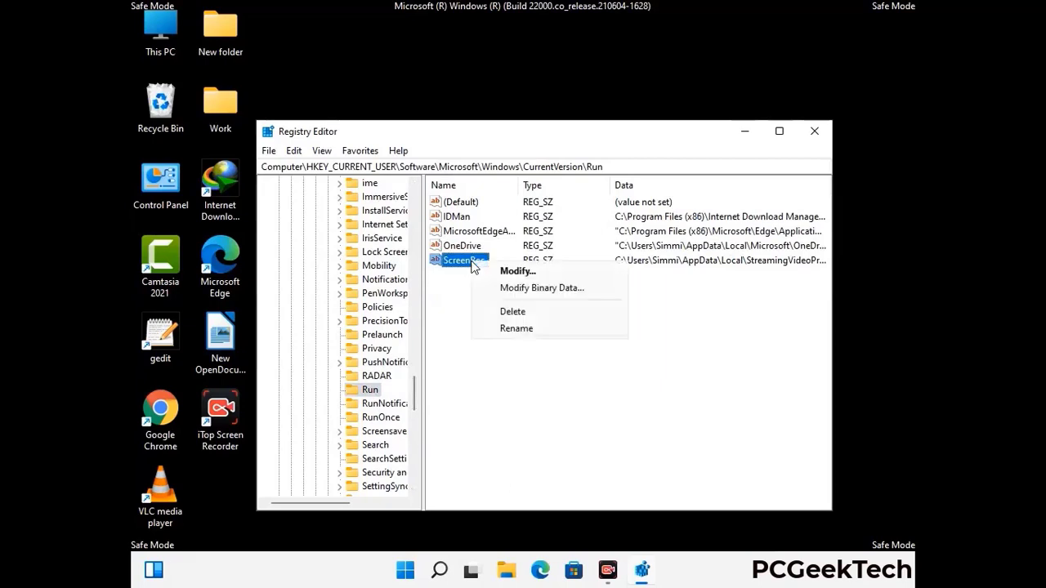
left_click(502, 312)
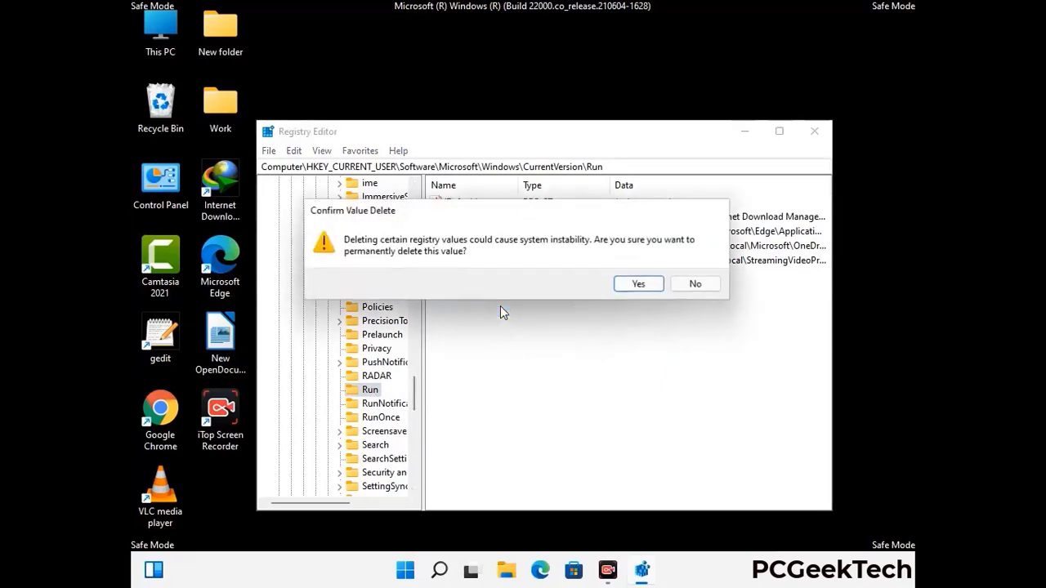
left_click(654, 287)
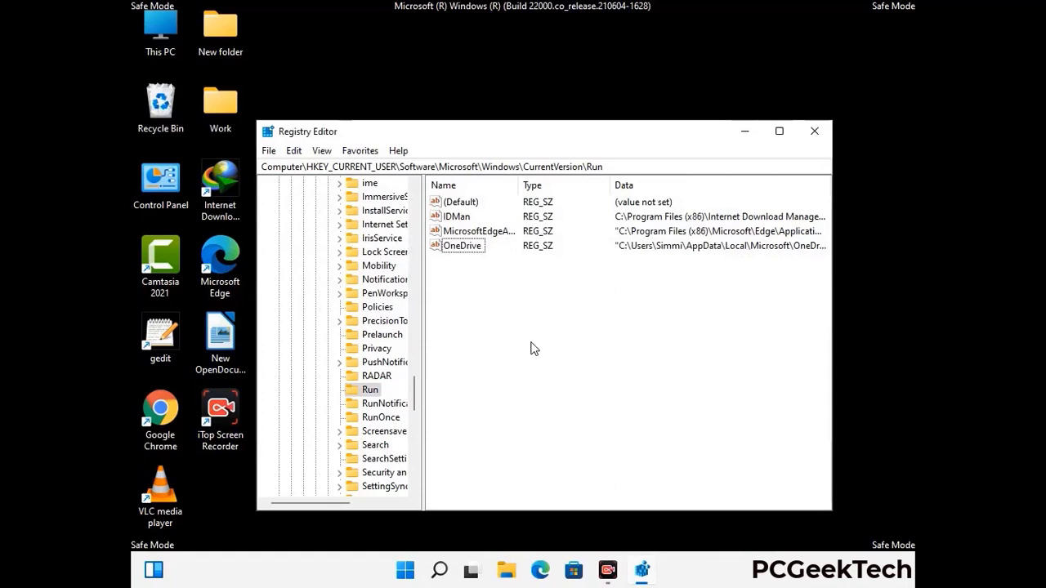
- Search the registry for 'Virus Nam', stop the search, and close Registry Editor
key("ctrl+f")
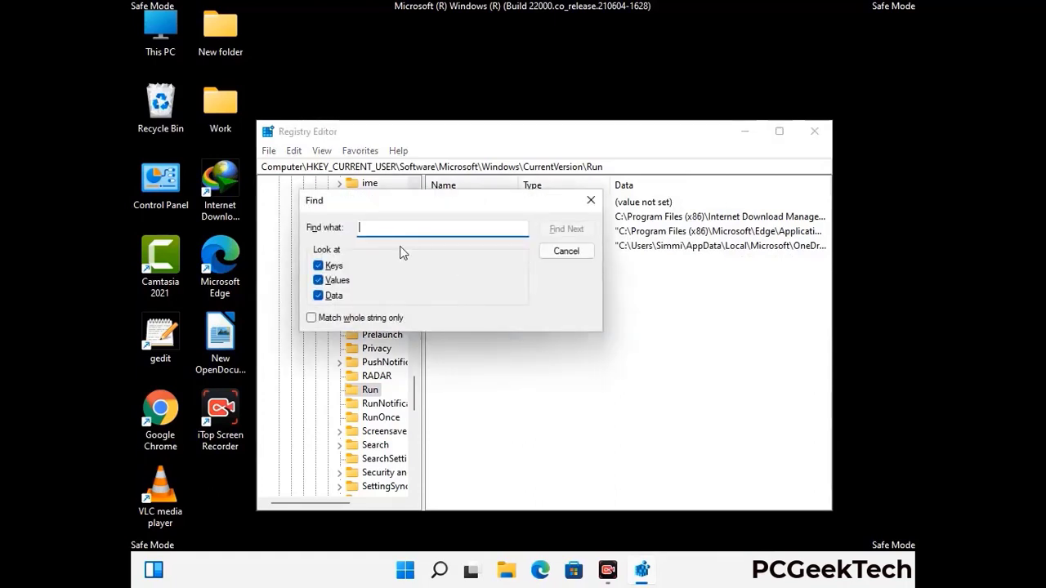
type("Virus Name")
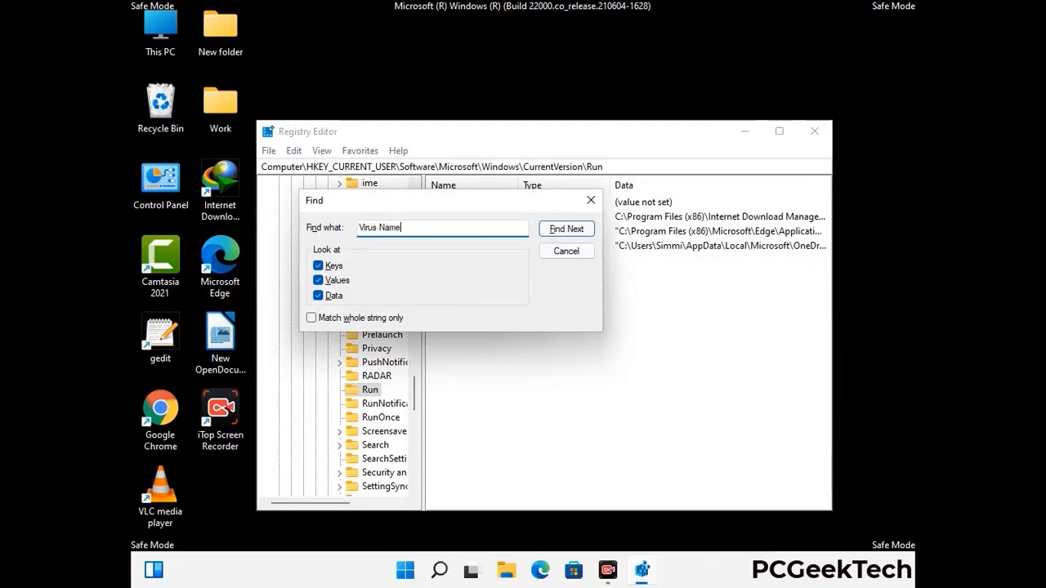
left_click(555, 234)
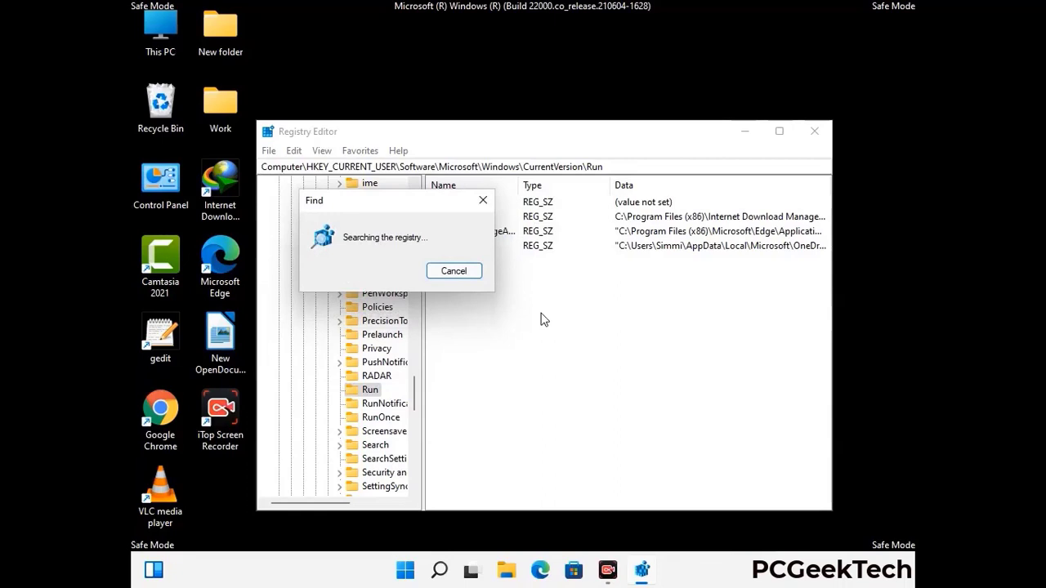
left_click(490, 203)
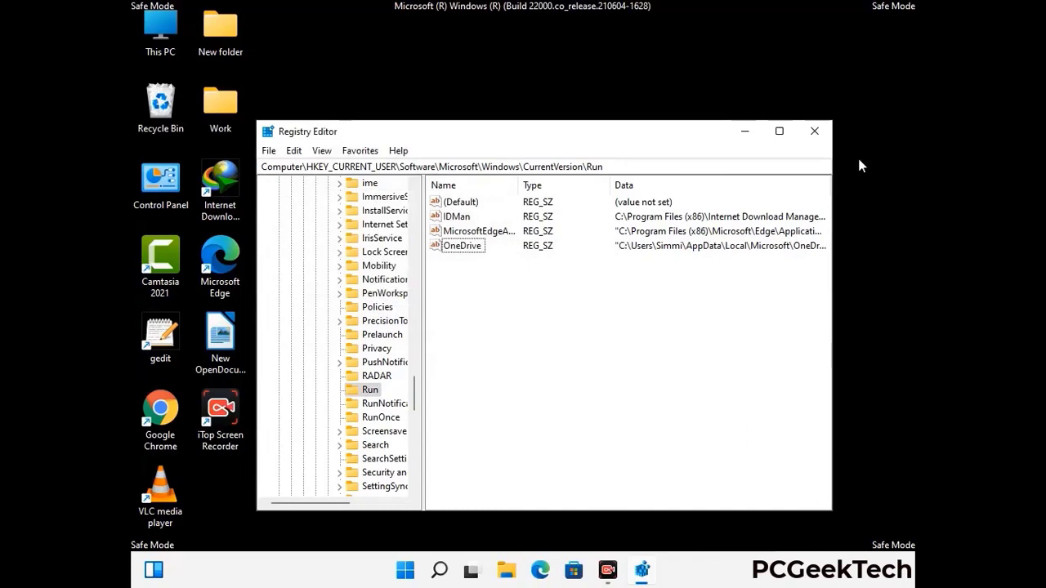
left_click(815, 132)
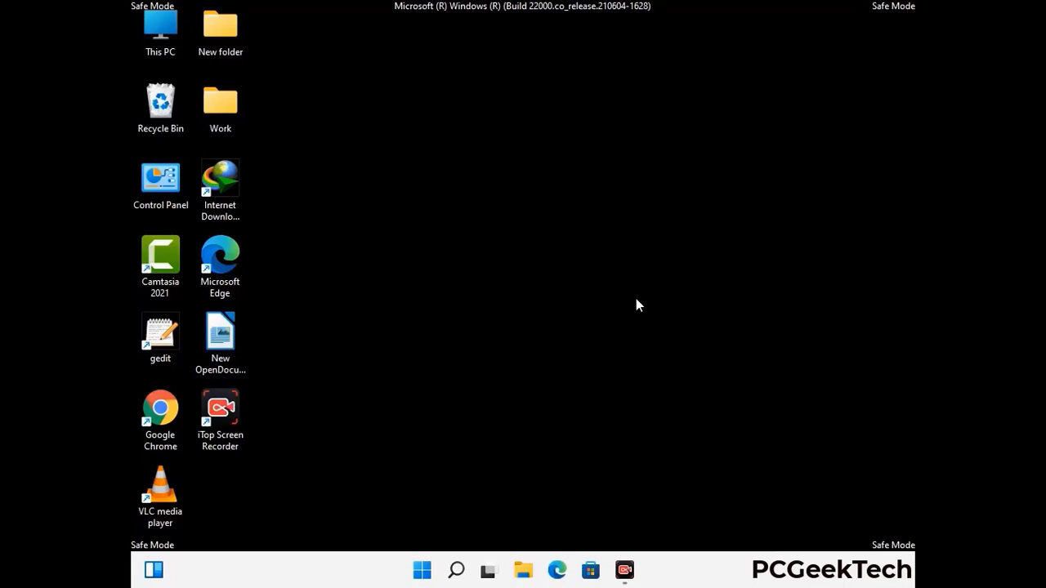
- Run msconfig, uncheck Safe boot on the Boot tab, and apply the change
key("super+r")
left_click_drag(307, 381, 538, 163)
type("ms")
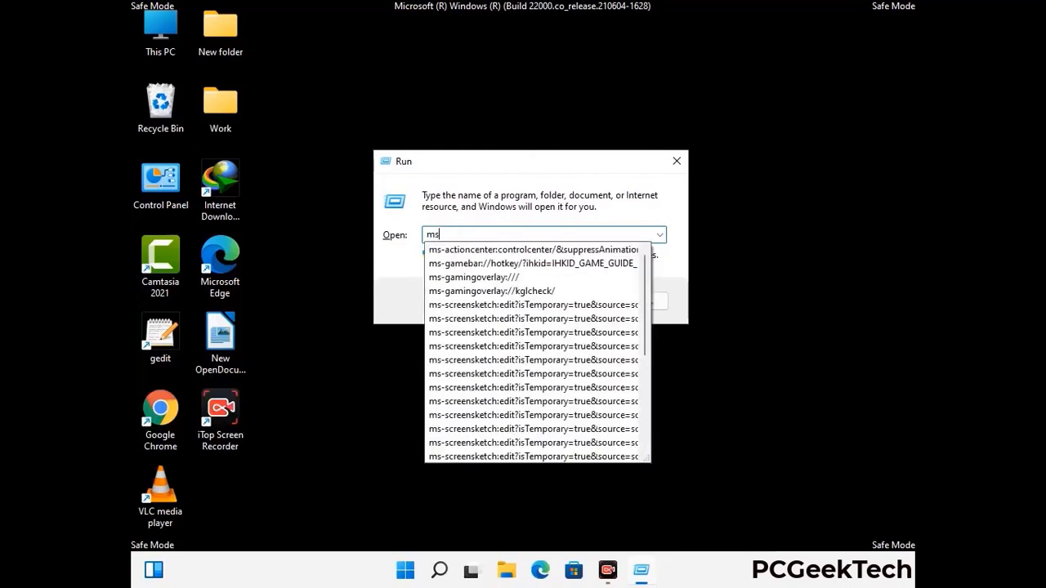
type("config")
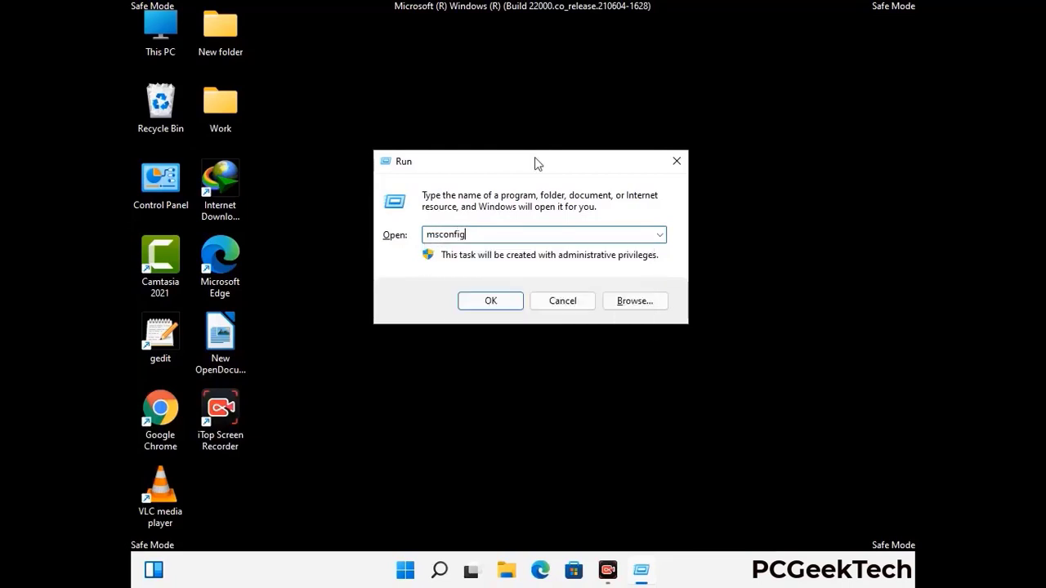
left_click(483, 301)
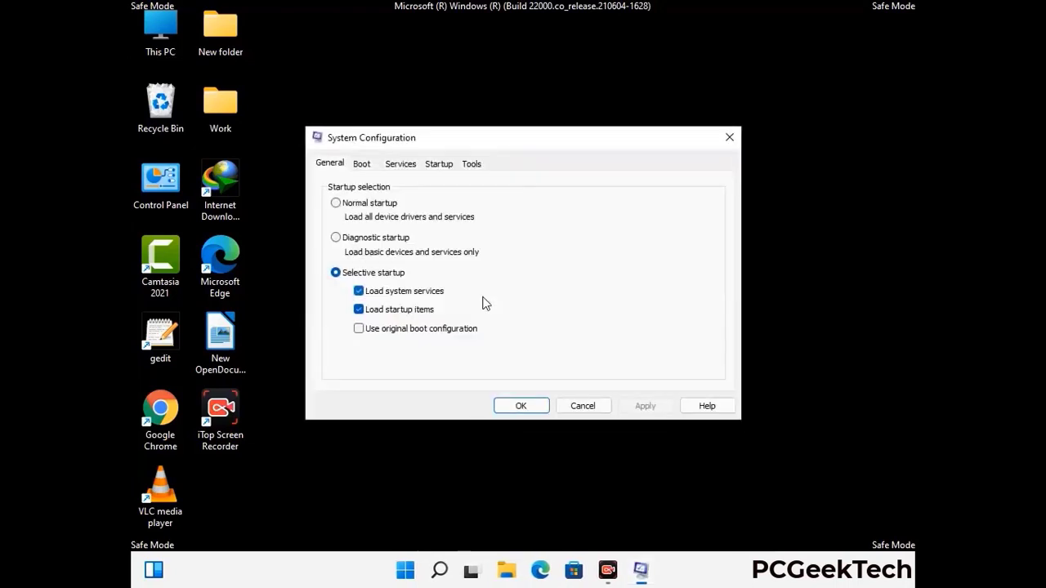
left_click(361, 166)
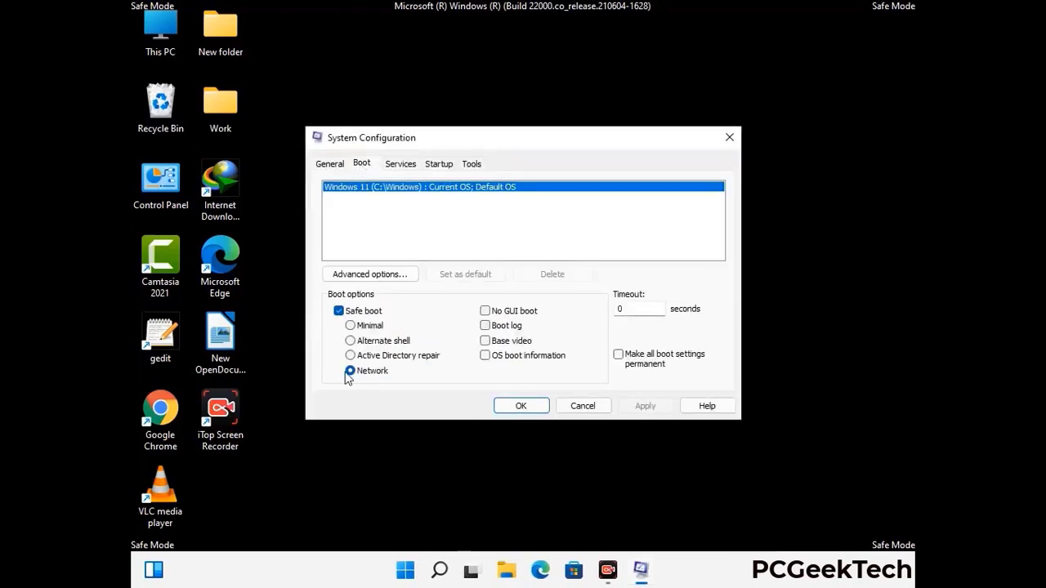
left_click(338, 311)
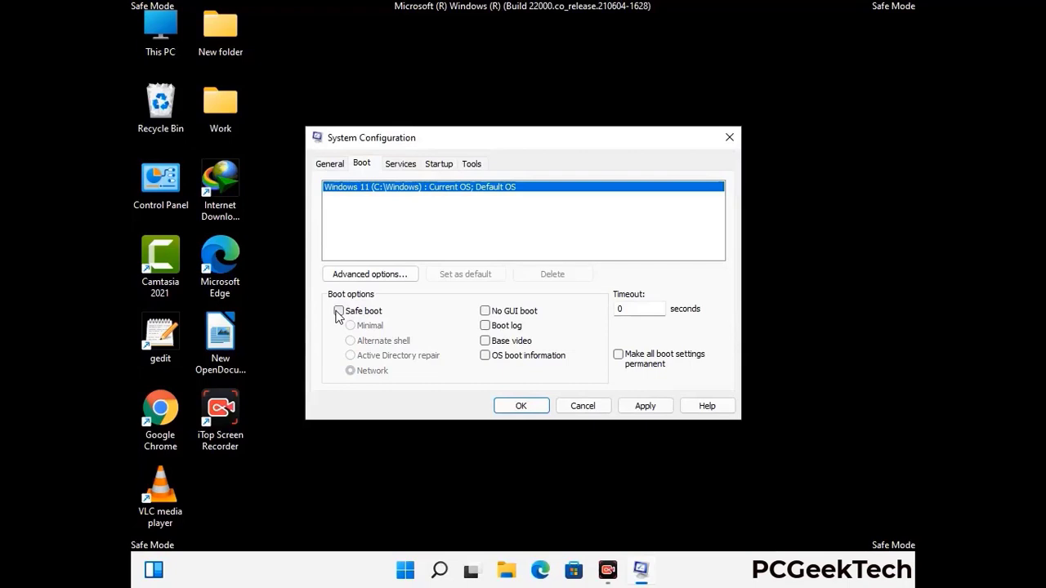
left_click(642, 408)
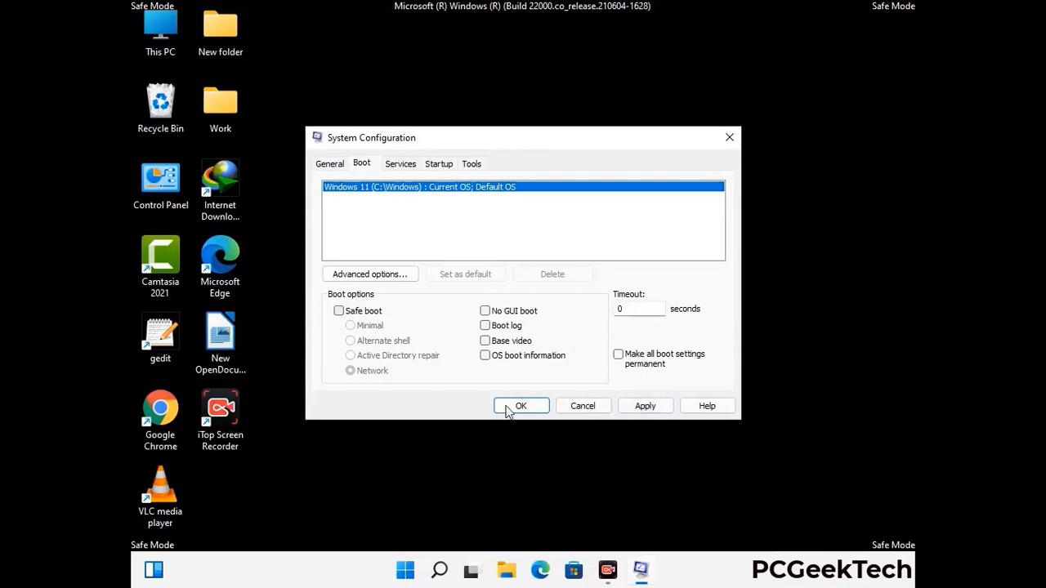